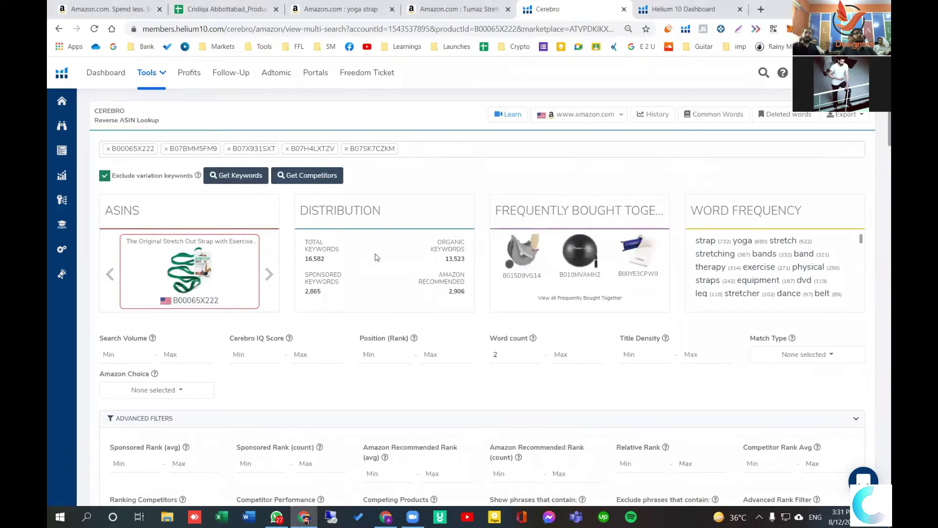
Set the two A M values of the Advanced Rank Filter to 1 and 4
scroll(399, 259, down, 4)
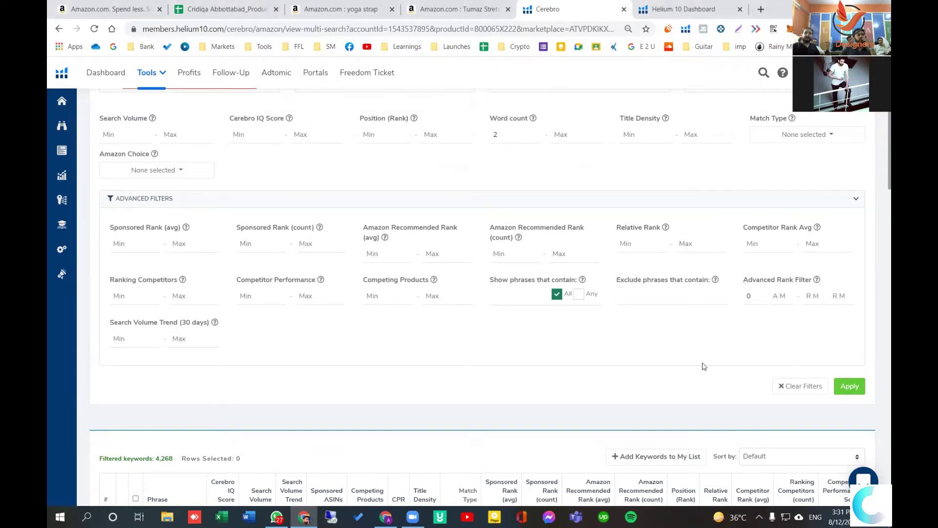
scroll(703, 367, up, 1)
click(749, 371)
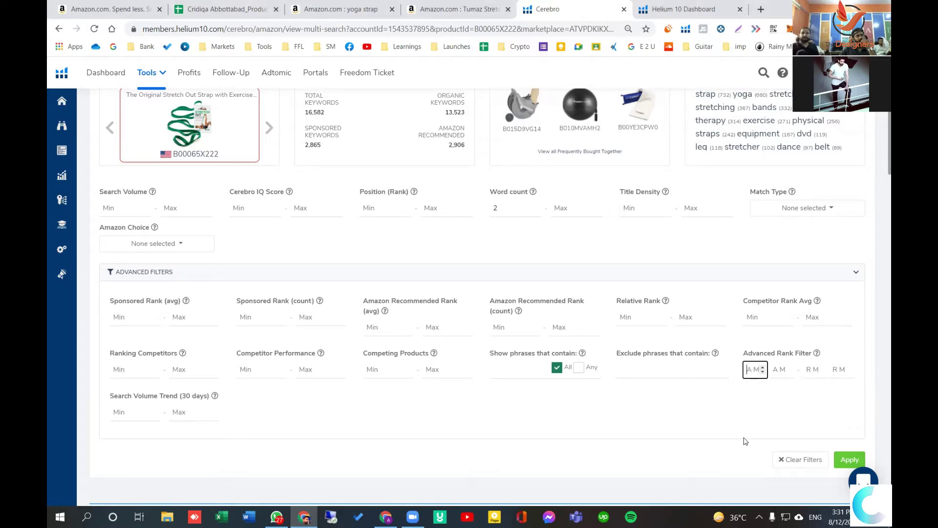
text(1)
key(Tab)
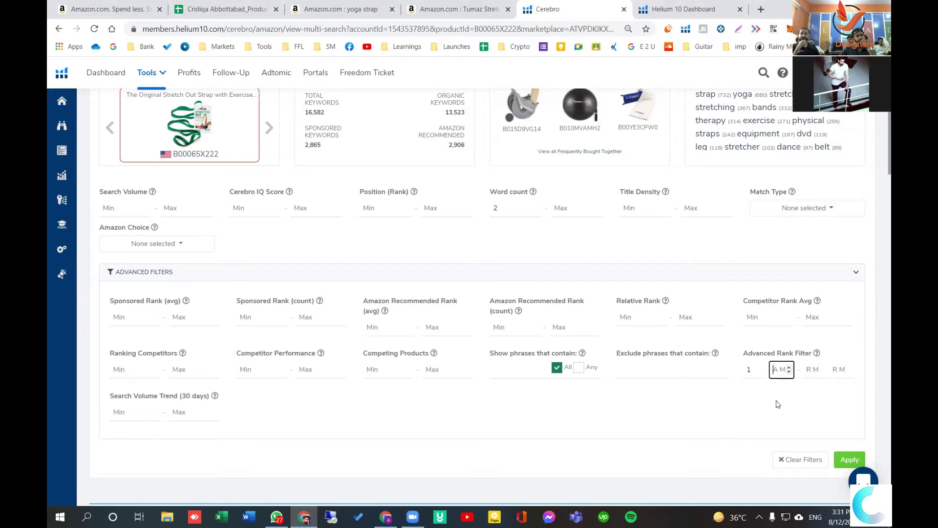
text(4)
click(781, 375)
click(784, 405)
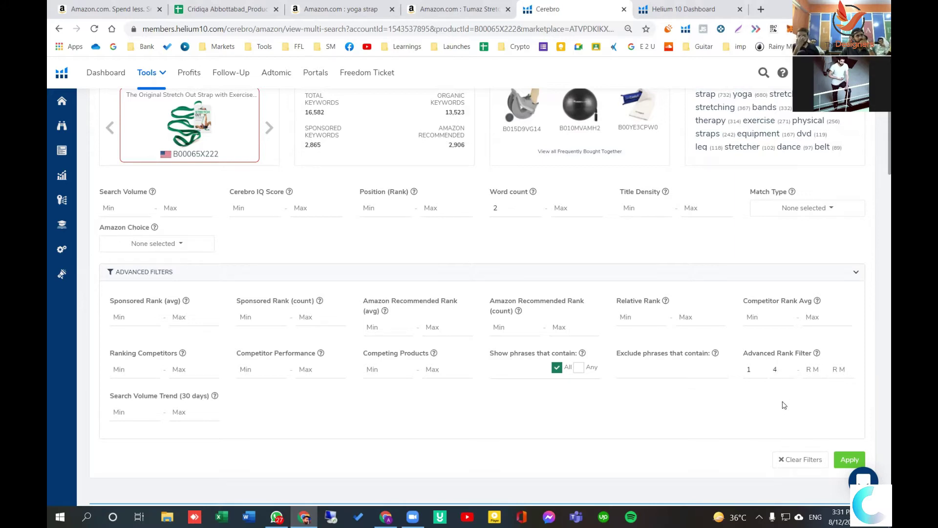
Set the two R M values of the Advanced Rank Filter to 1 and 47, and apply the filters
click(819, 372)
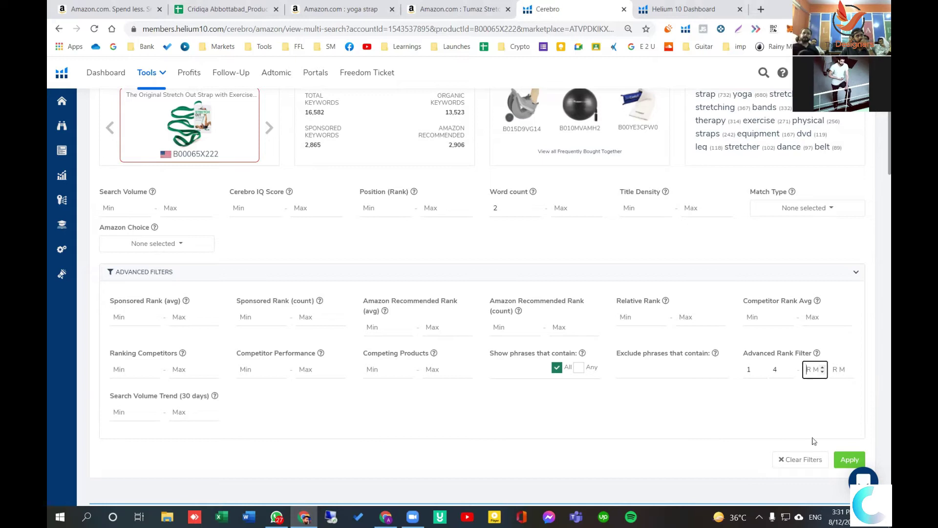
click(836, 372)
text(47)
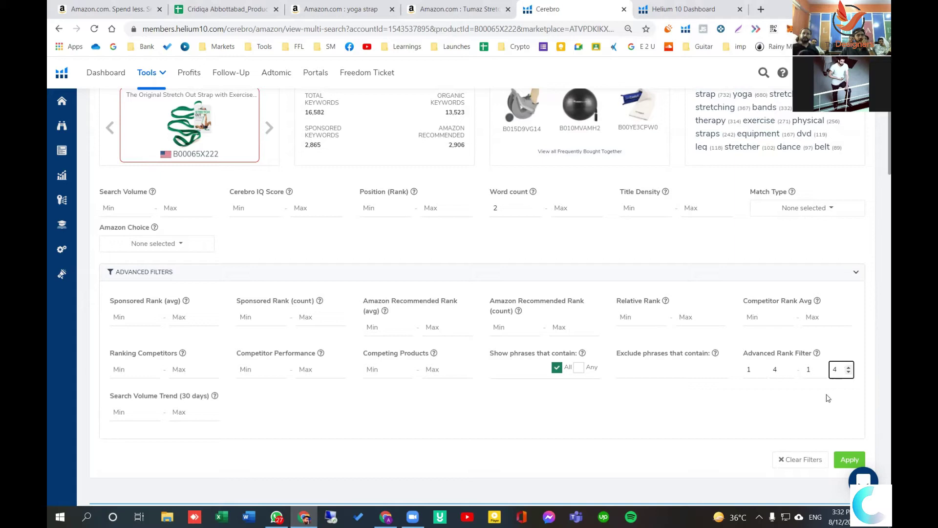
click(822, 422)
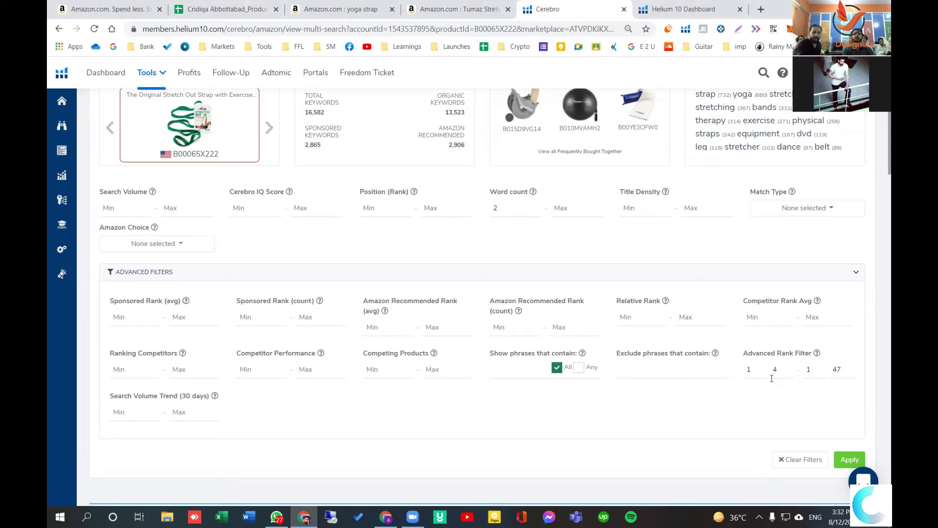
scroll(526, 234, up, 2)
scroll(526, 235, up, 1)
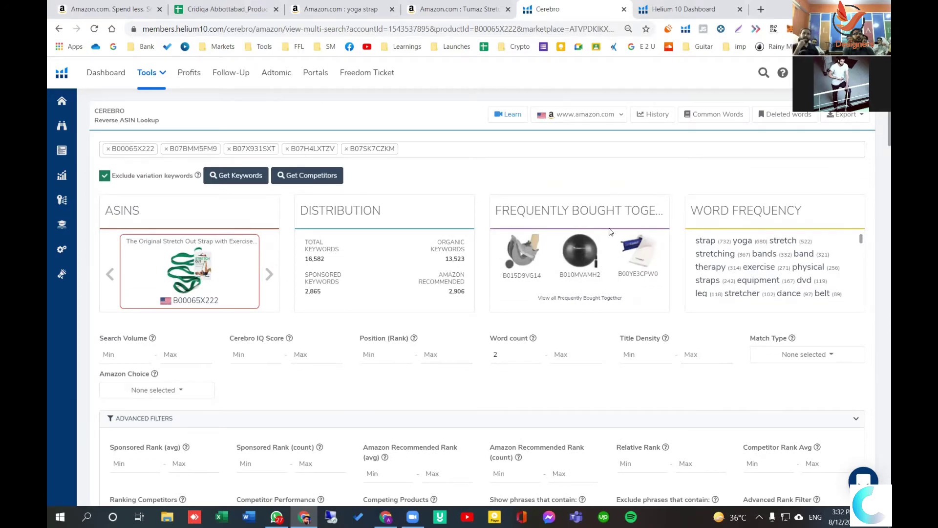
scroll(781, 284, down, 4)
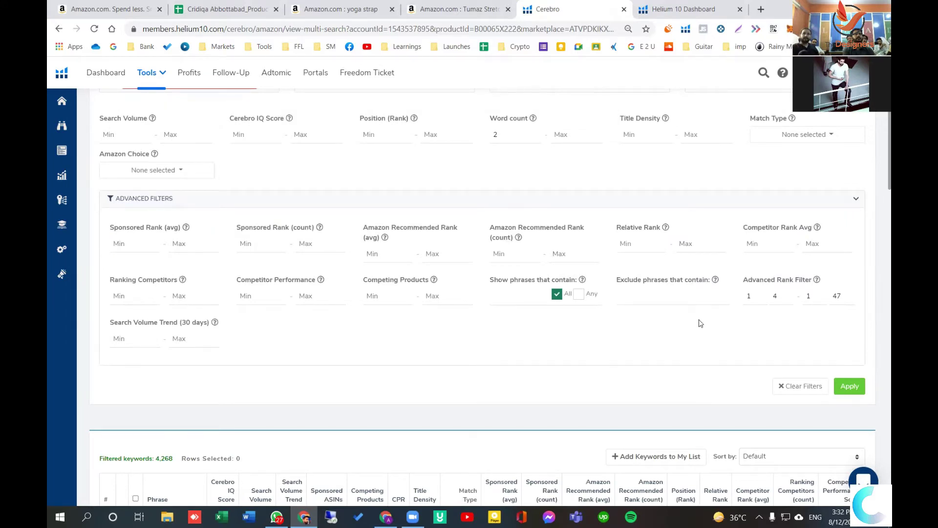
click(844, 386)
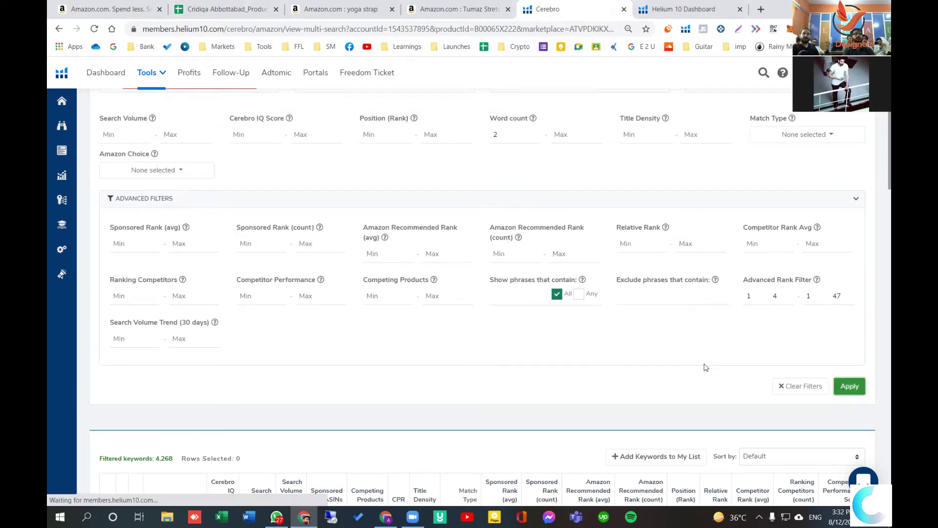
Examine the ASINs entered for the lookup, the filter settings and the filtered keyword count
scroll(562, 317, up, 3)
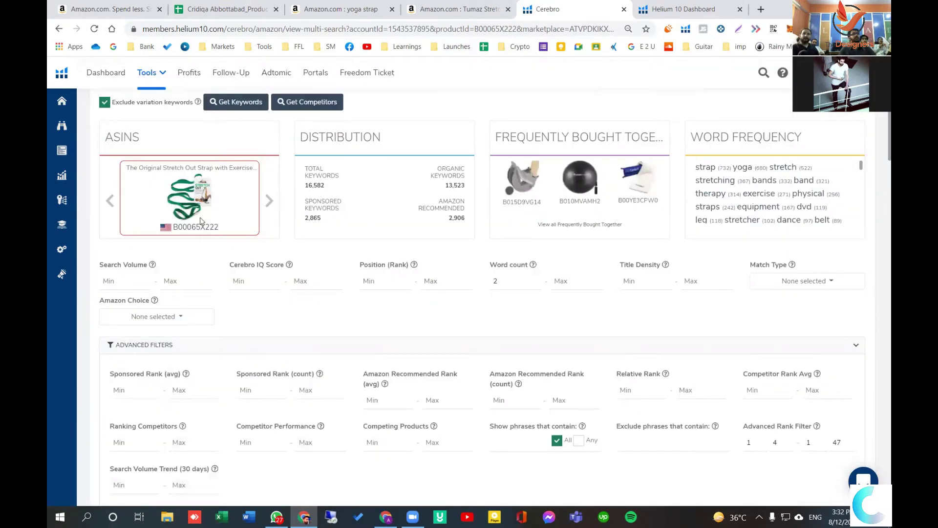
scroll(239, 106, up, 2)
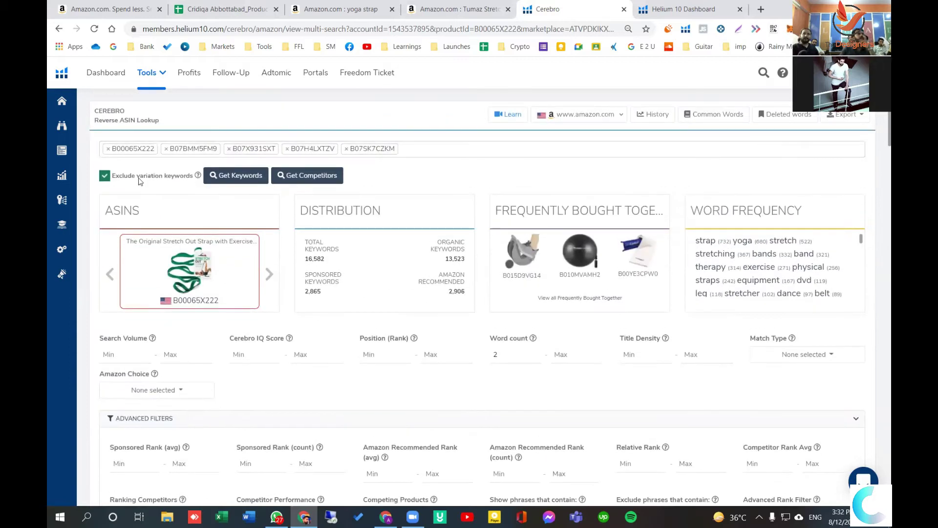
scroll(175, 301, down, 5)
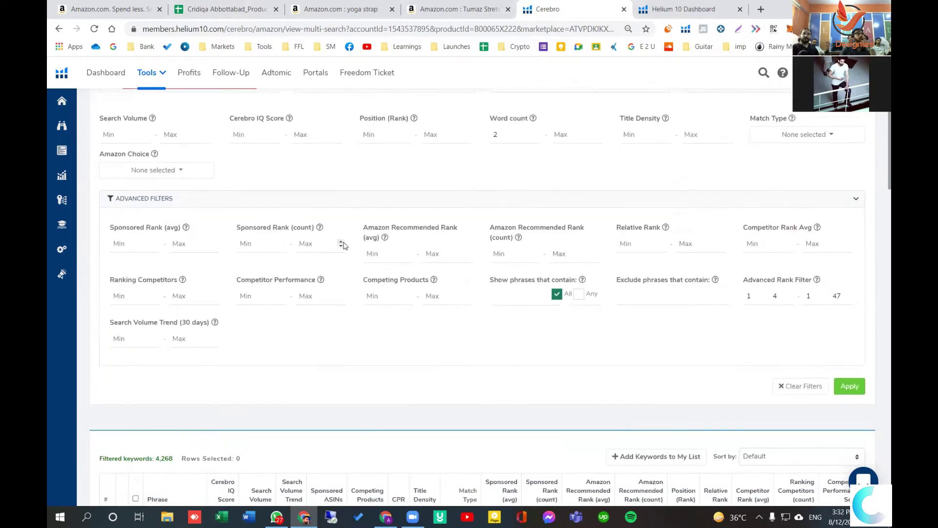
scroll(175, 302, down, 3)
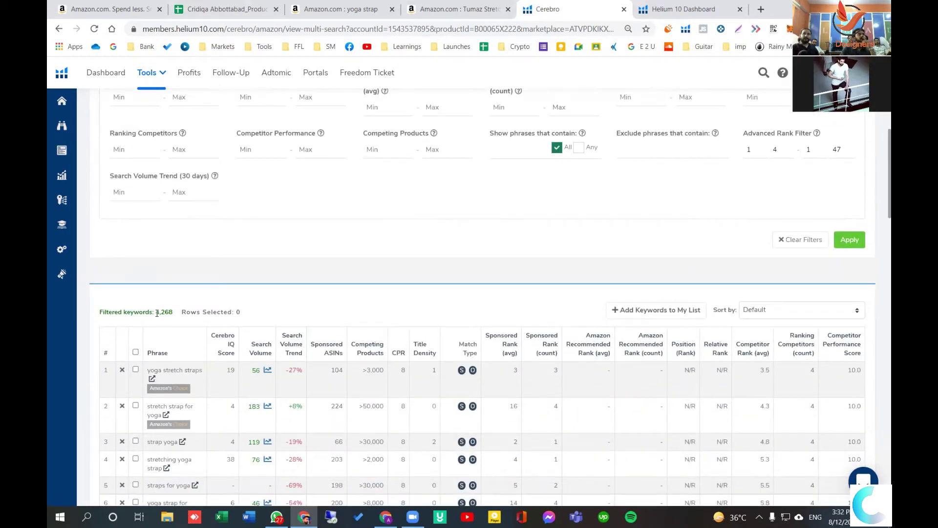
scroll(287, 317, up, 2)
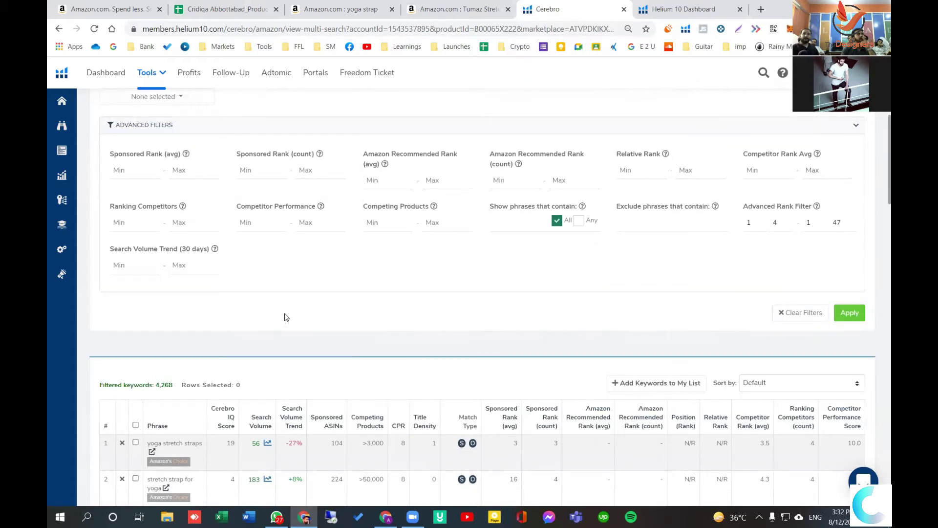
scroll(287, 317, up, 6)
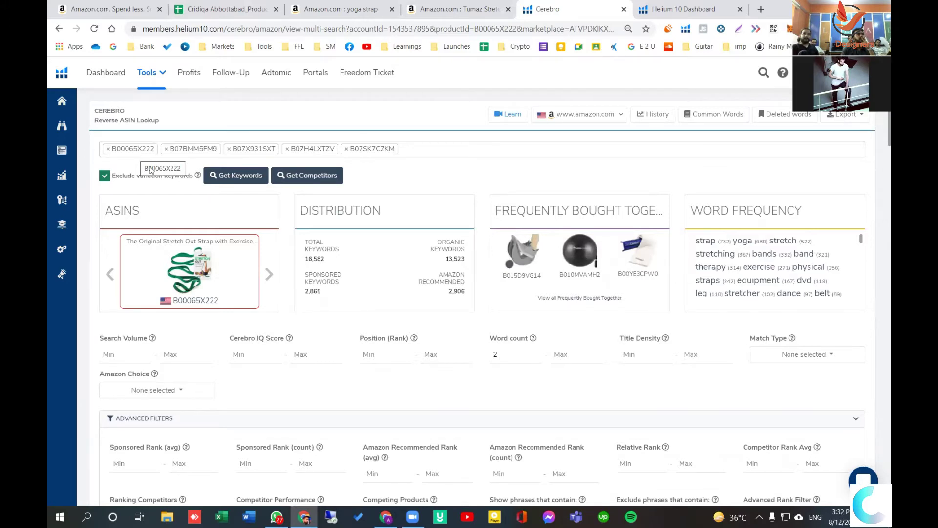
scroll(249, 294, down, 5)
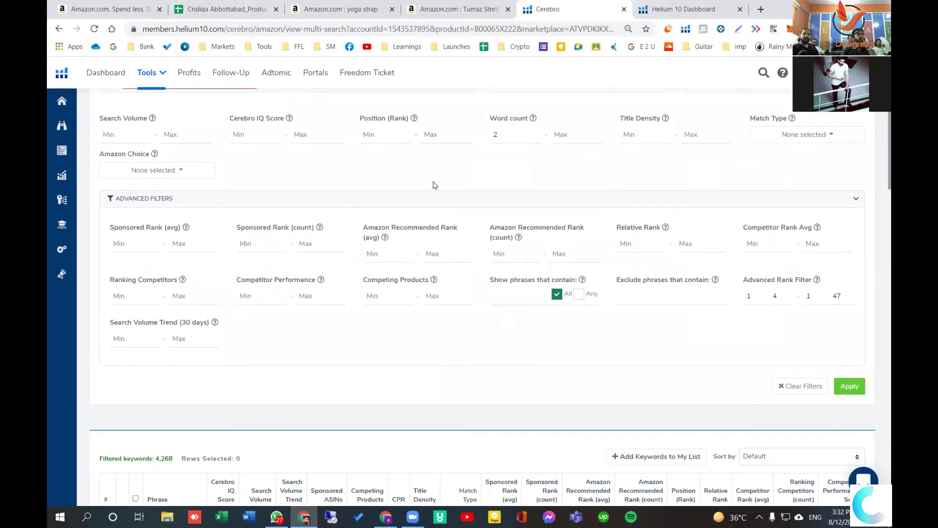
scroll(433, 184, up, 5)
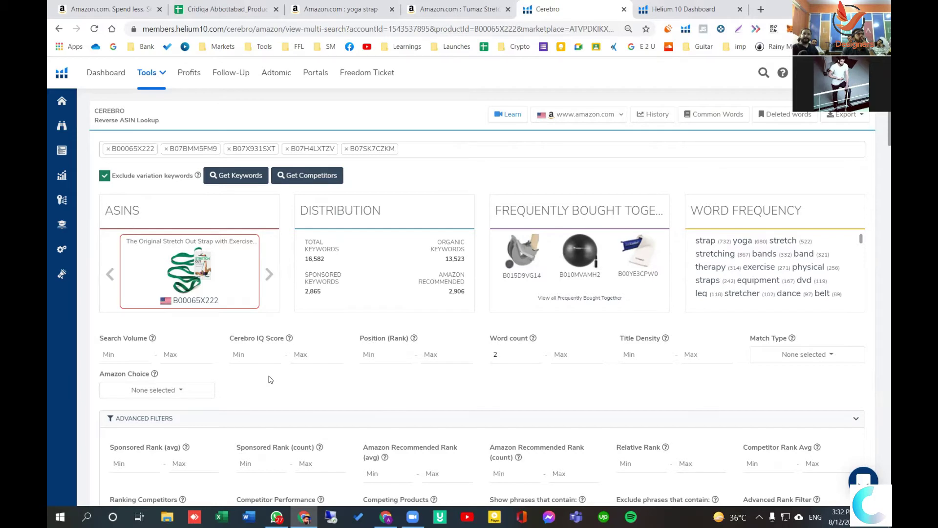
Sort the filtered keyword table by search volume from high to low
scroll(269, 380, down, 9)
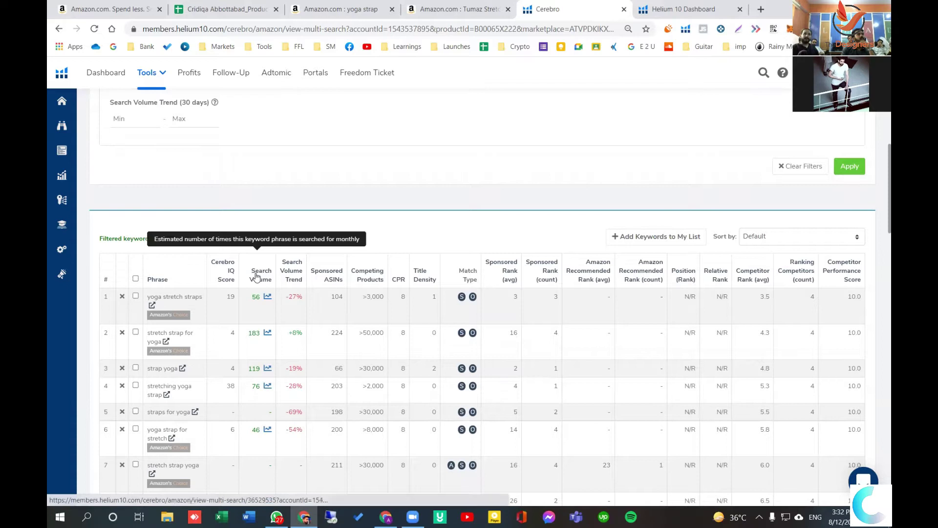
click(255, 277)
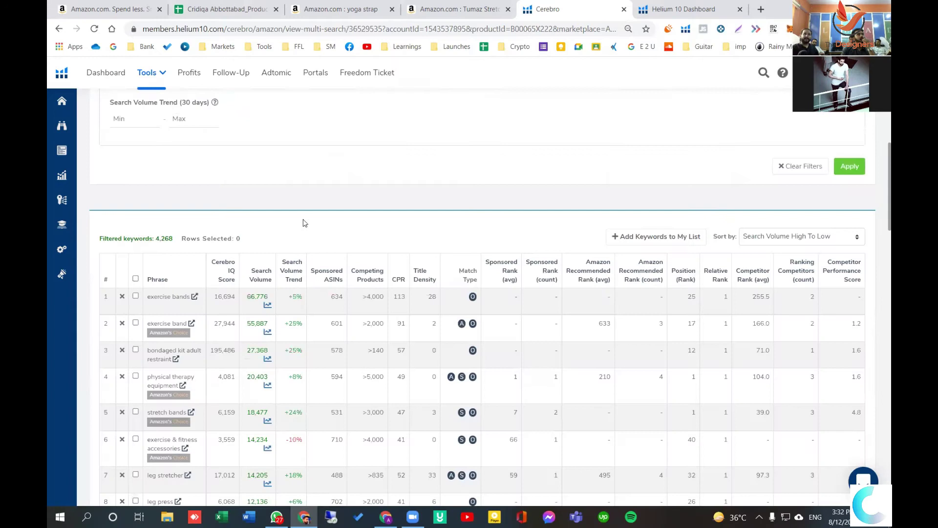
Check the Amazon search results for the keywords "exercise bands" and "exercise band", returning to the Cerebro keyword table after each
scroll(285, 225, down, 2)
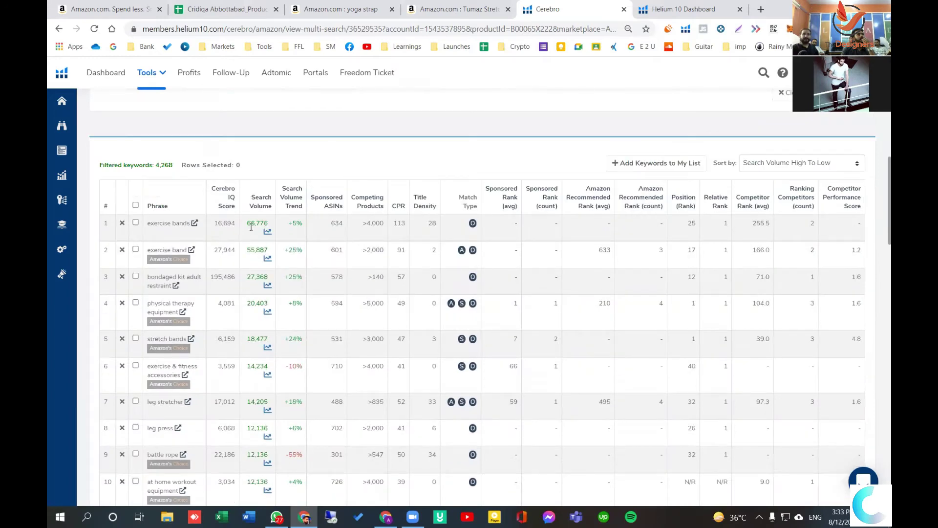
click(194, 223)
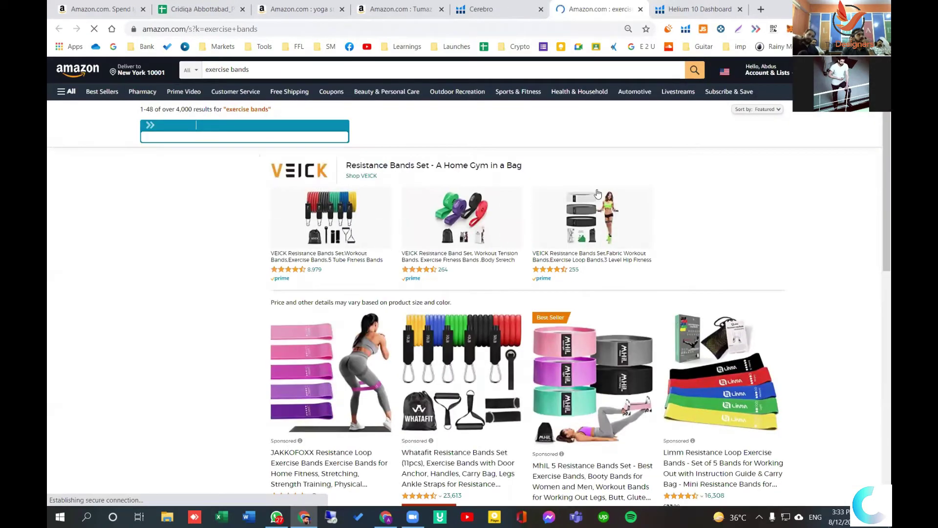
scroll(705, 311, down, 5)
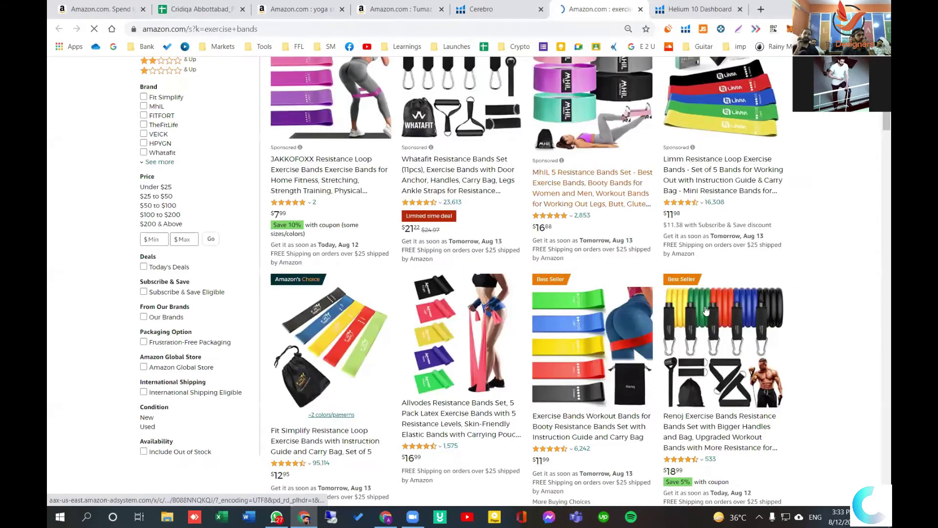
scroll(707, 309, down, 6)
scroll(525, 330, down, 3)
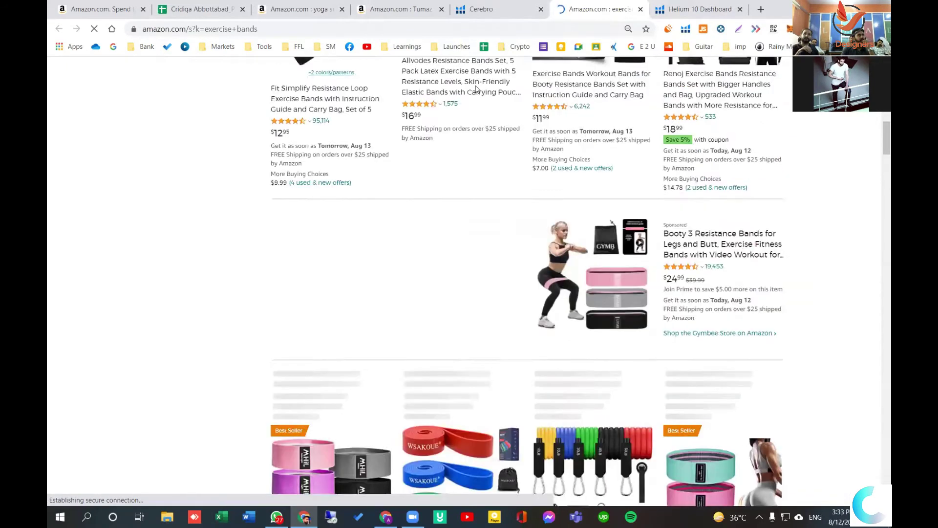
key(ctrl+shift+Tab)
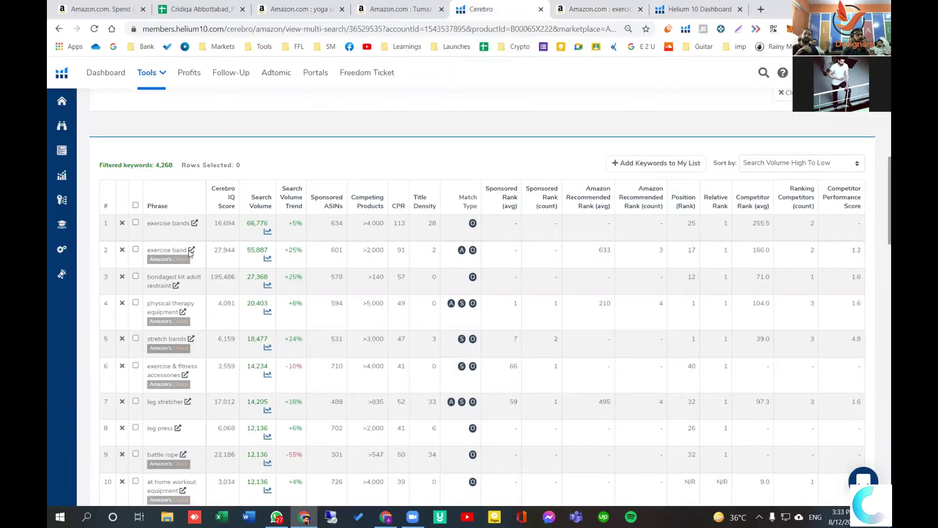
click(191, 250)
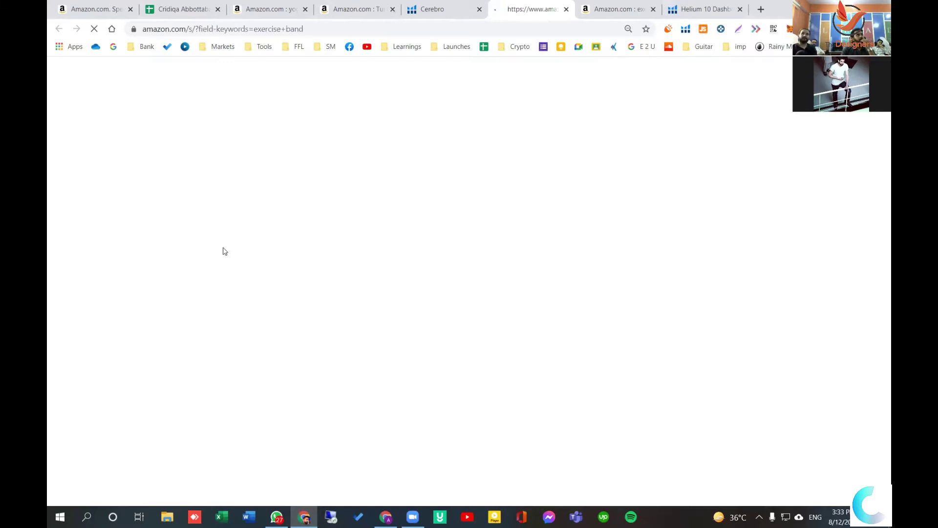
click(430, 8)
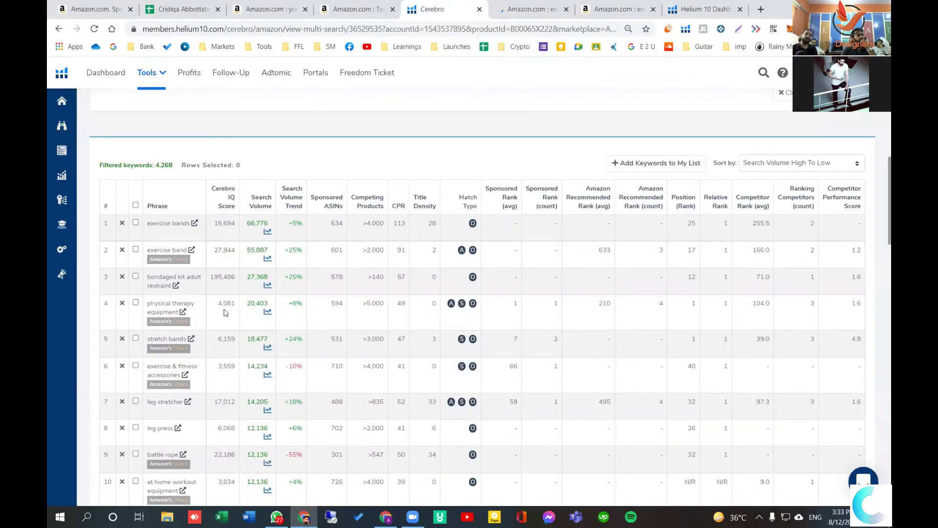
Browse the Amazon search results for the keyword "stretch bands" and return to the Cerebro keyword table
click(191, 340)
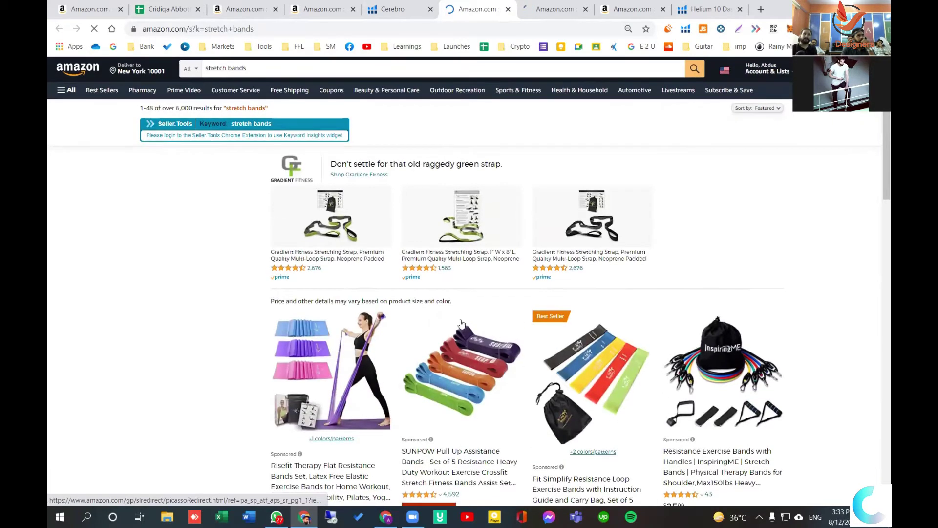
scroll(474, 327, down, 2)
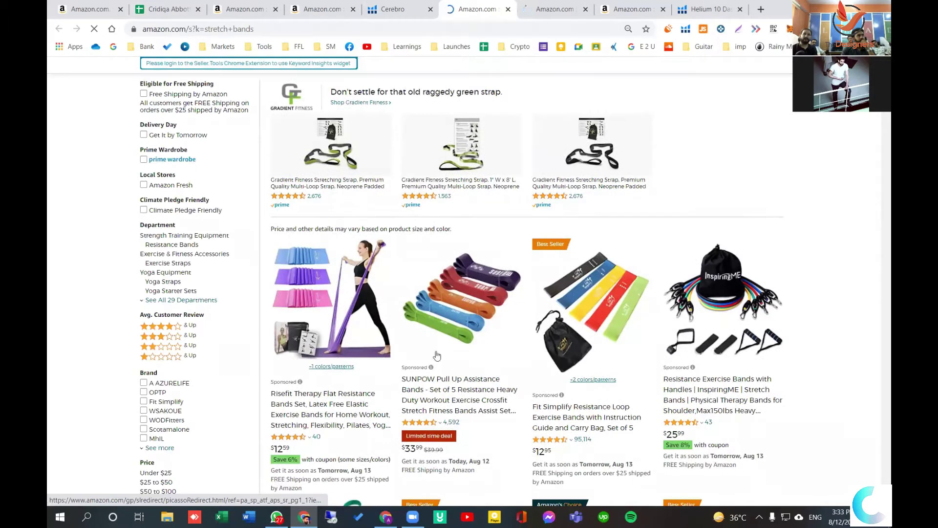
scroll(555, 342, down, 6)
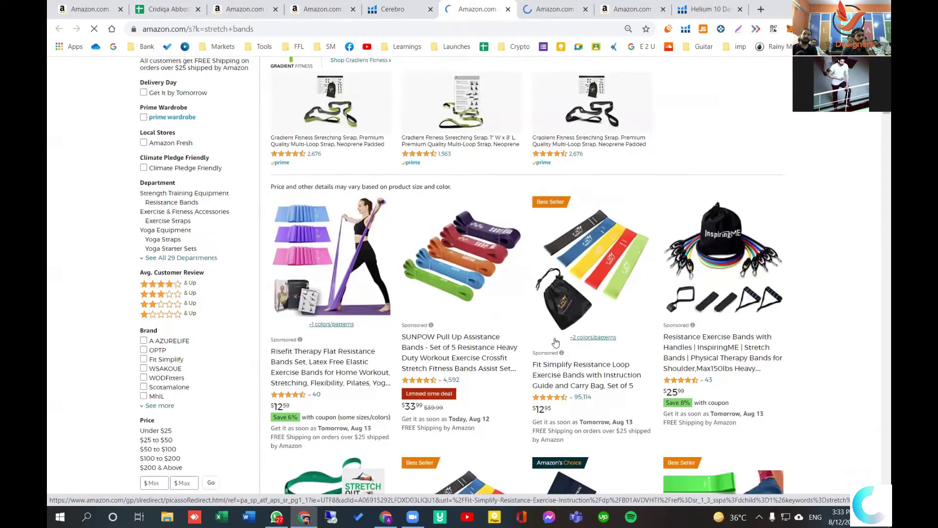
scroll(512, 345, down, 3)
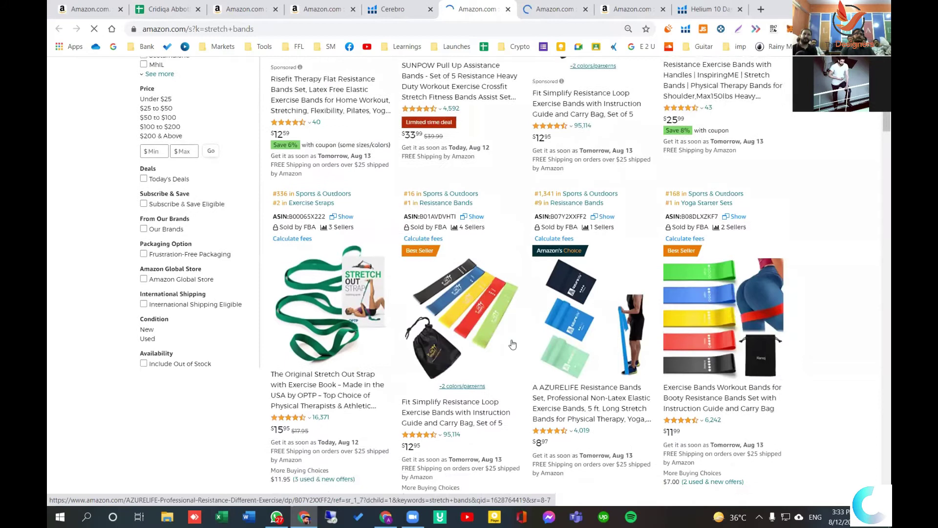
scroll(513, 345, down, 5)
scroll(513, 344, down, 5)
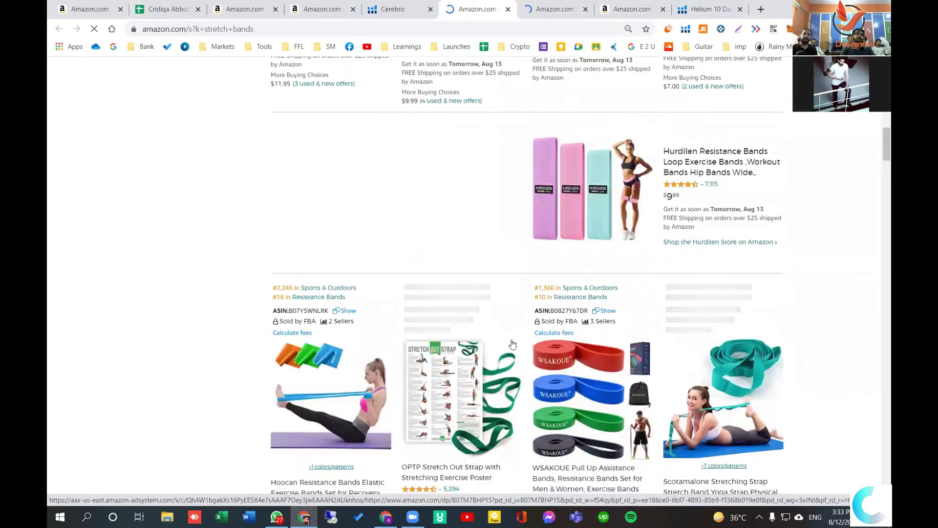
scroll(765, 194, down, 3)
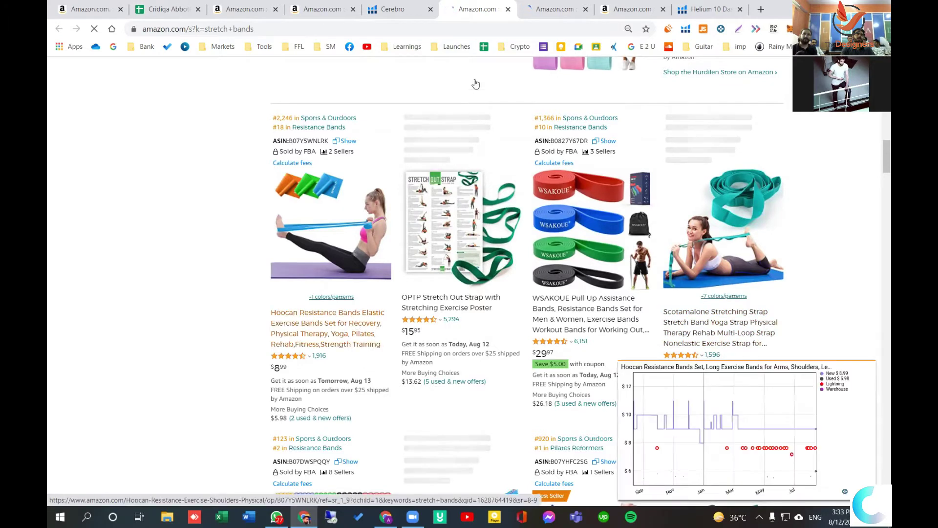
key(ctrl+shift+Tab)
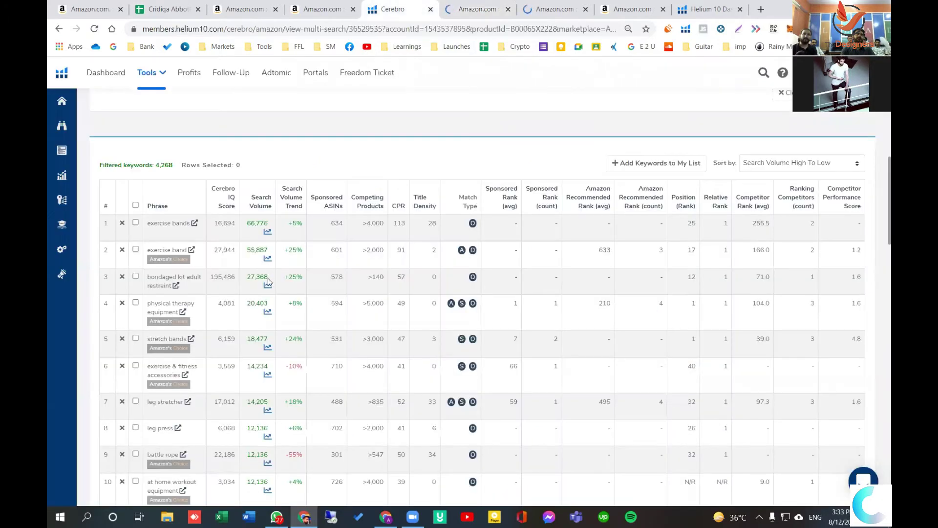
scroll(268, 282, down, 1)
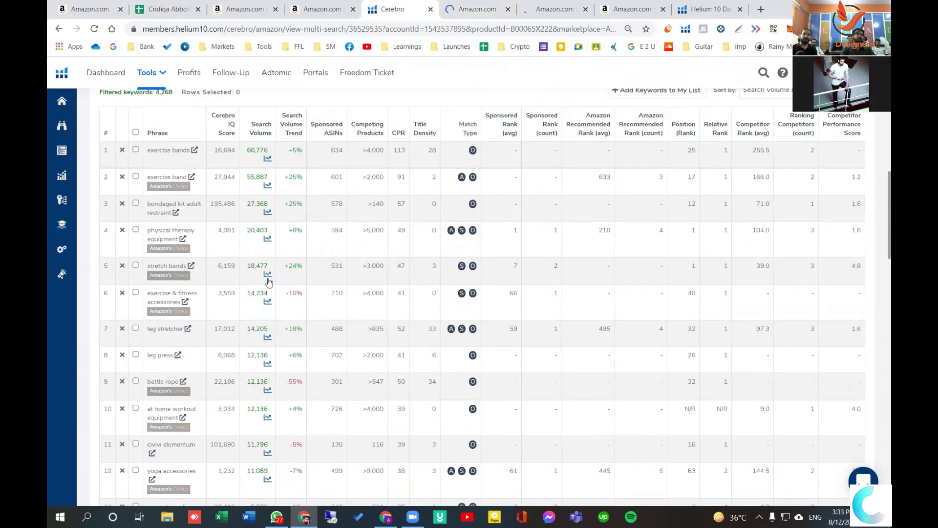
Browse the Amazon search results for the keyword "leg stretcher" and return to the Cerebro keyword table
click(188, 328)
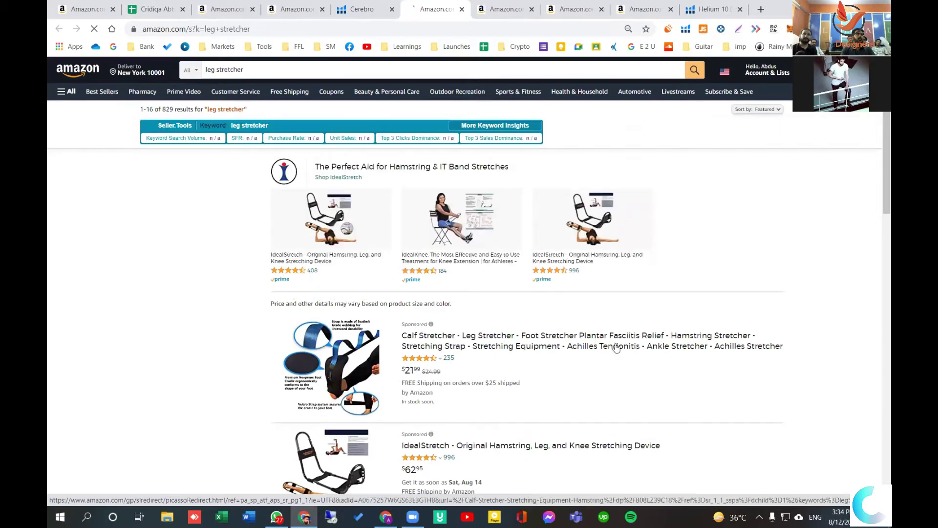
scroll(557, 354, down, 3)
scroll(557, 355, down, 6)
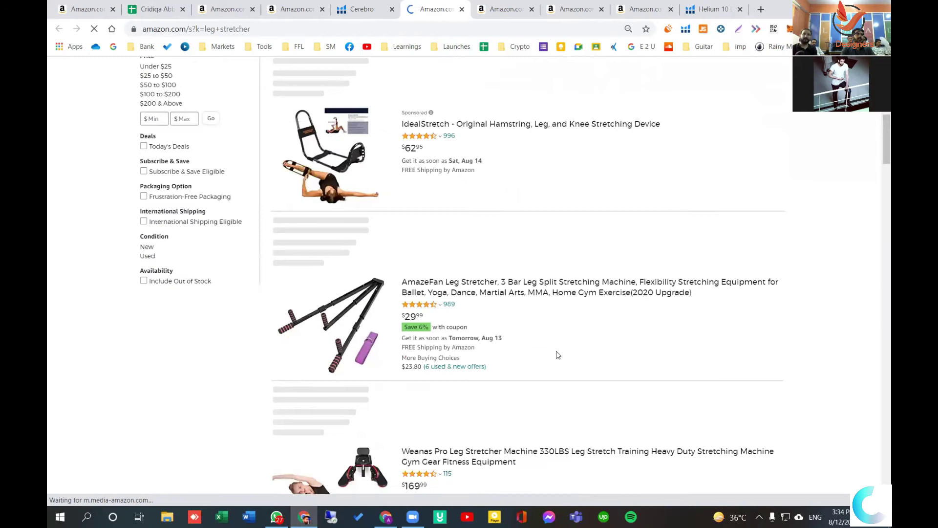
scroll(557, 355, down, 5)
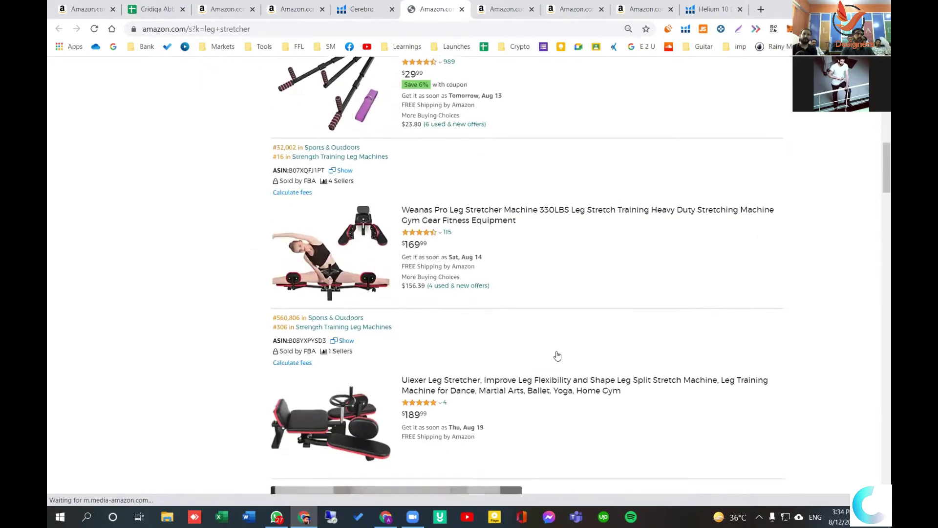
scroll(557, 355, down, 6)
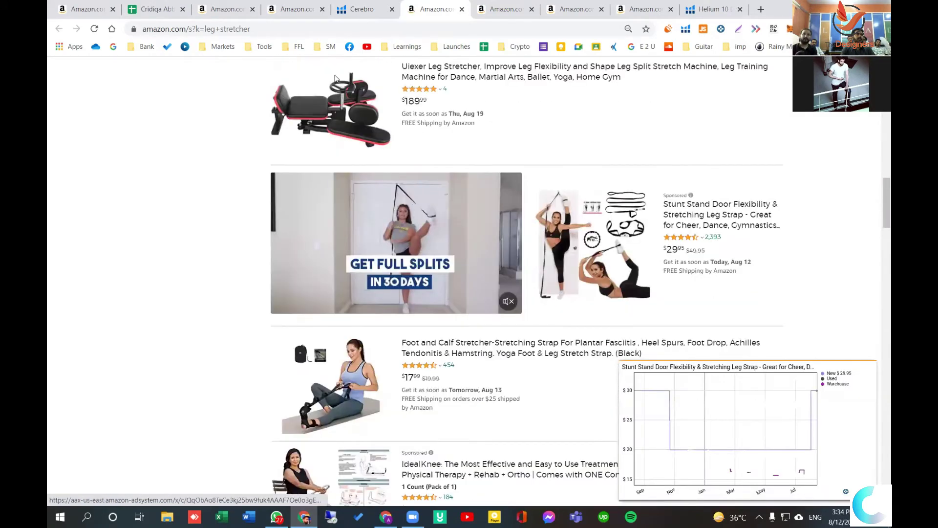
scroll(203, 303, down, 3)
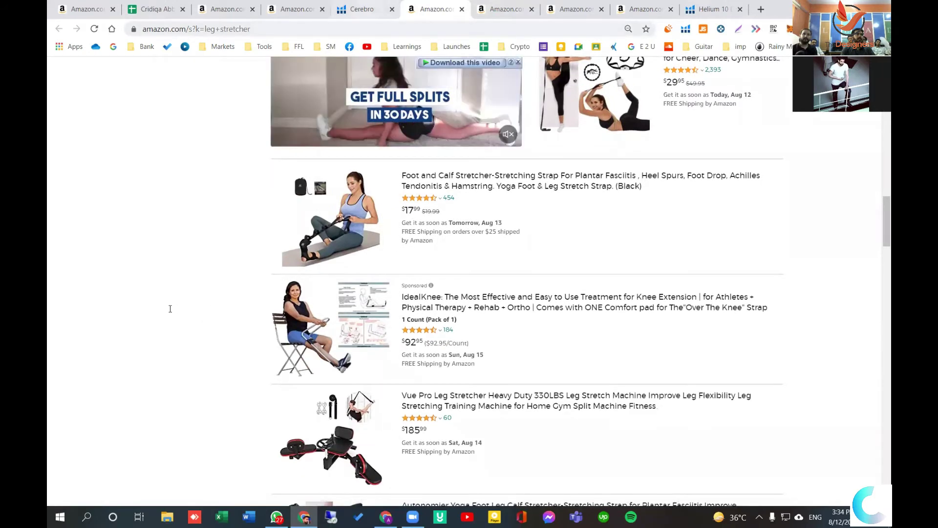
key(ctrl+shift+Tab)
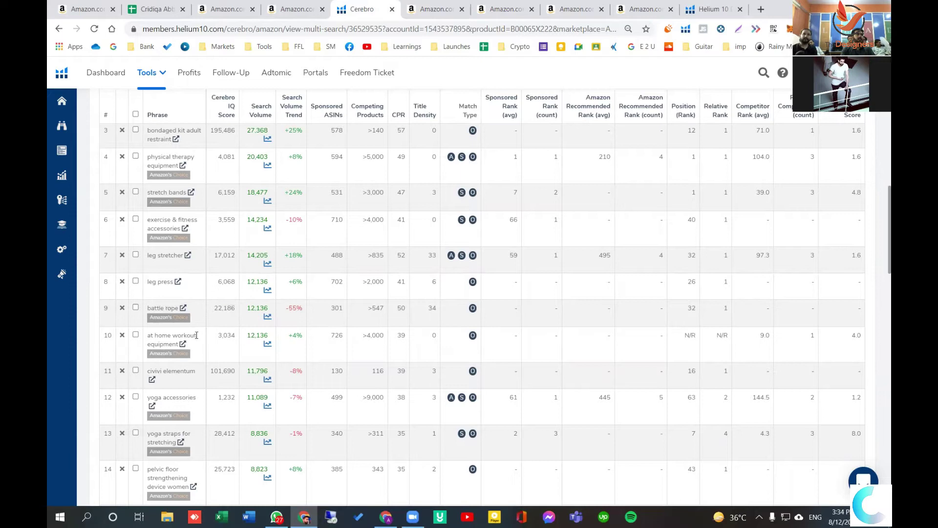
Check the Amazon search results for the keyword "yoga straps for stretching" and return to the Cerebro keyword table
scroll(157, 272, down, 2)
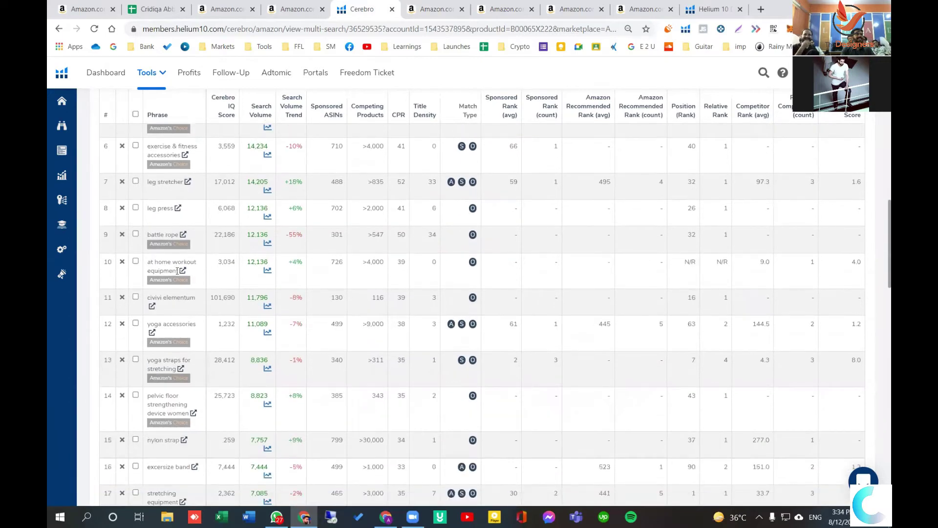
click(180, 370)
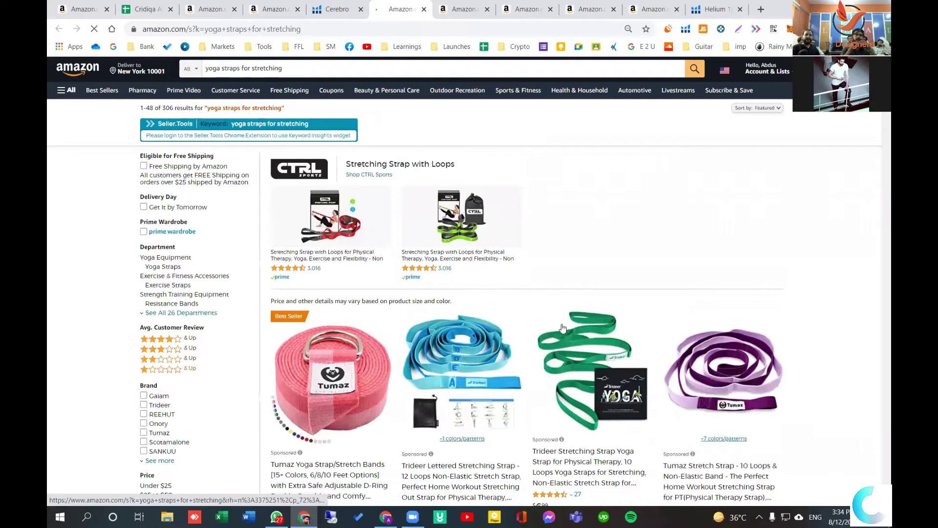
scroll(563, 327, down, 10)
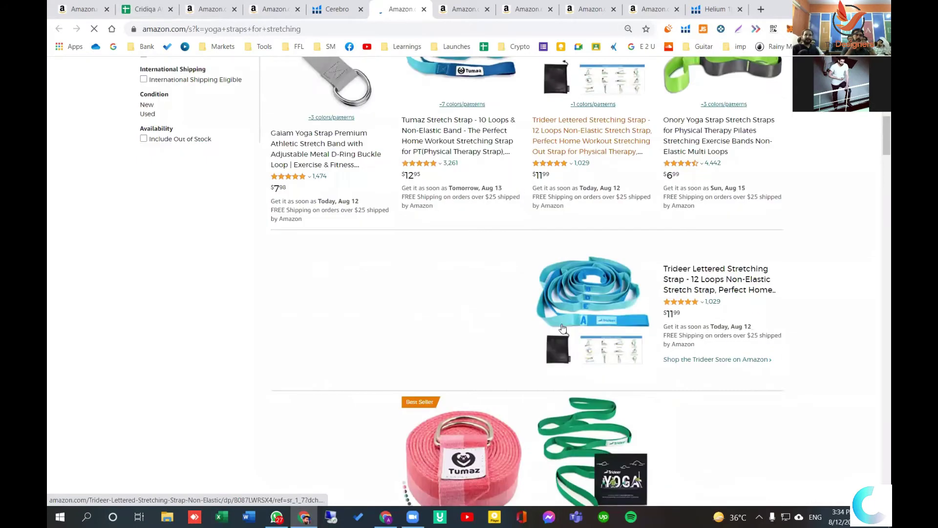
scroll(563, 328, down, 9)
scroll(233, 92, up, 18)
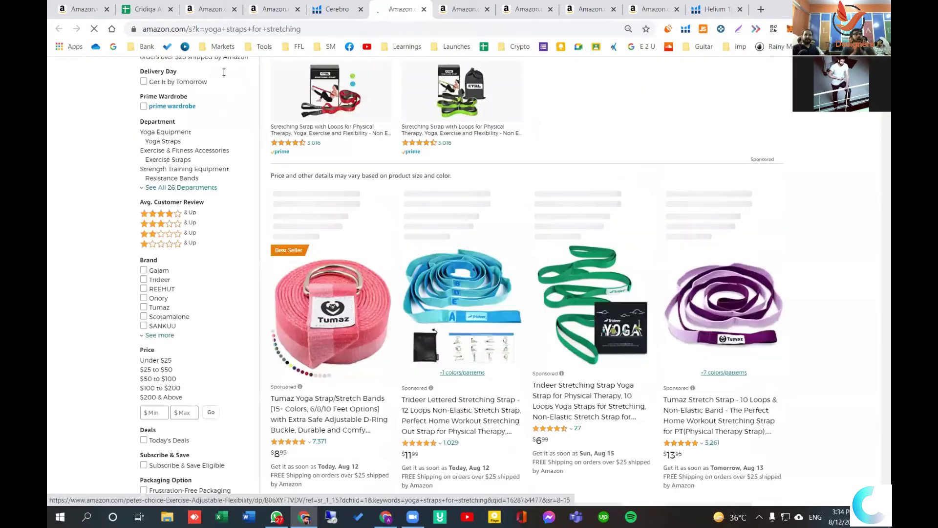
scroll(215, 71, up, 3)
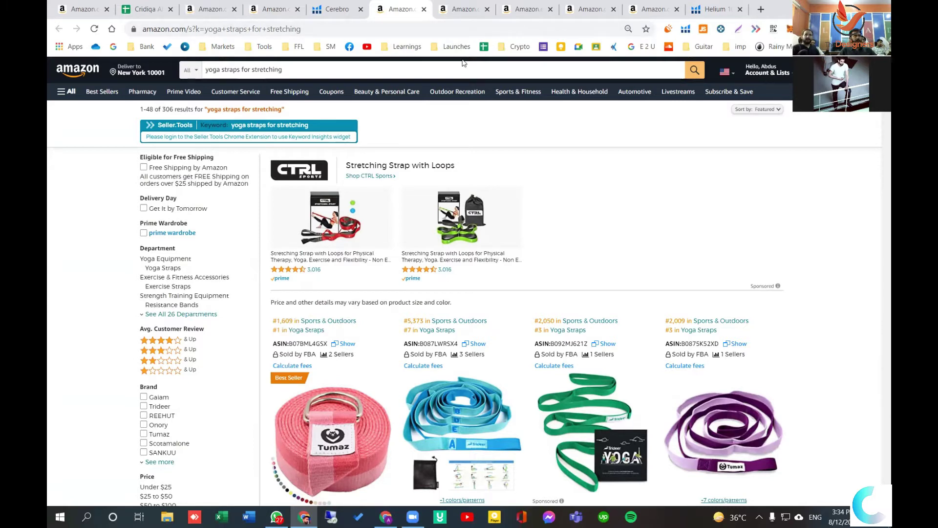
scroll(598, 309, down, 5)
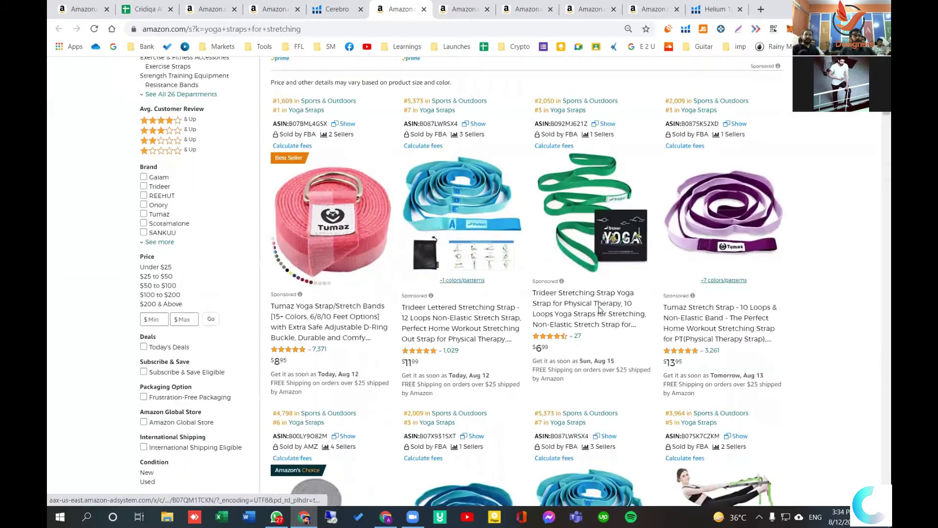
scroll(198, 356, down, 1)
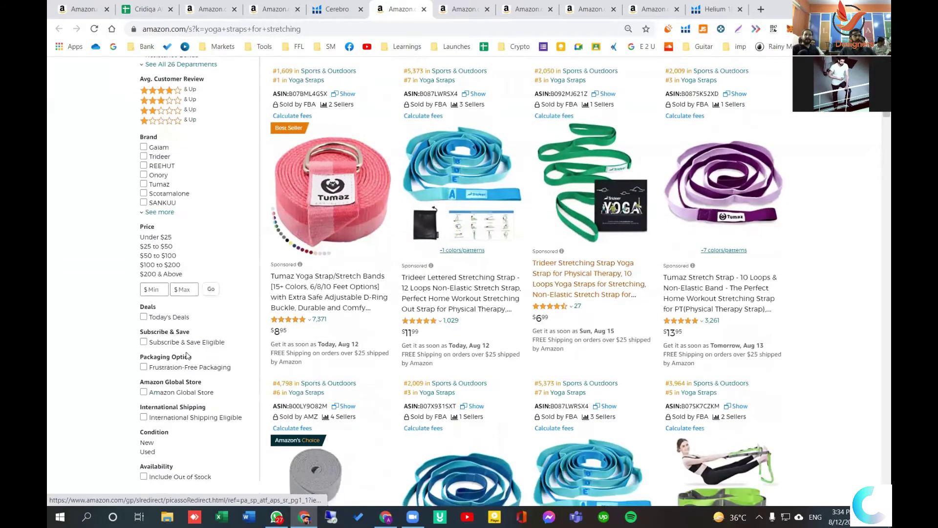
scroll(187, 356, down, 1)
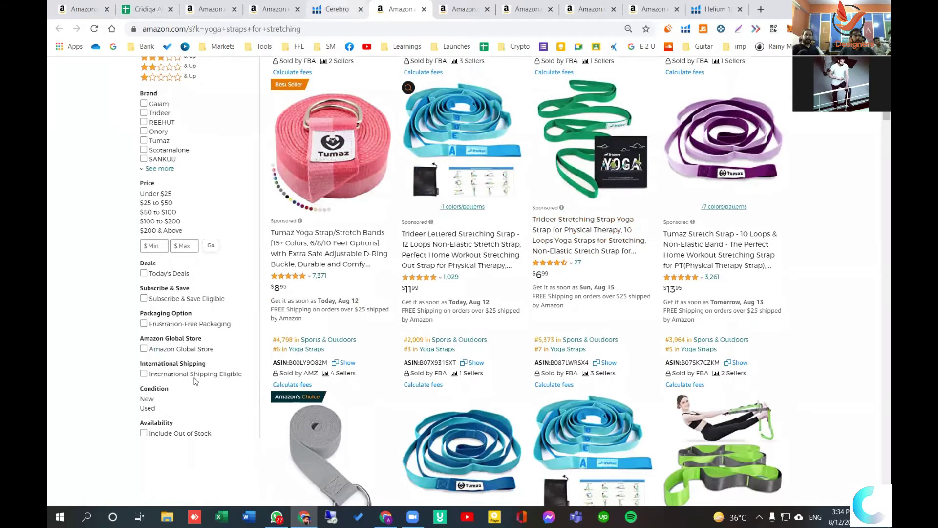
key(ctrl+shift+Tab)
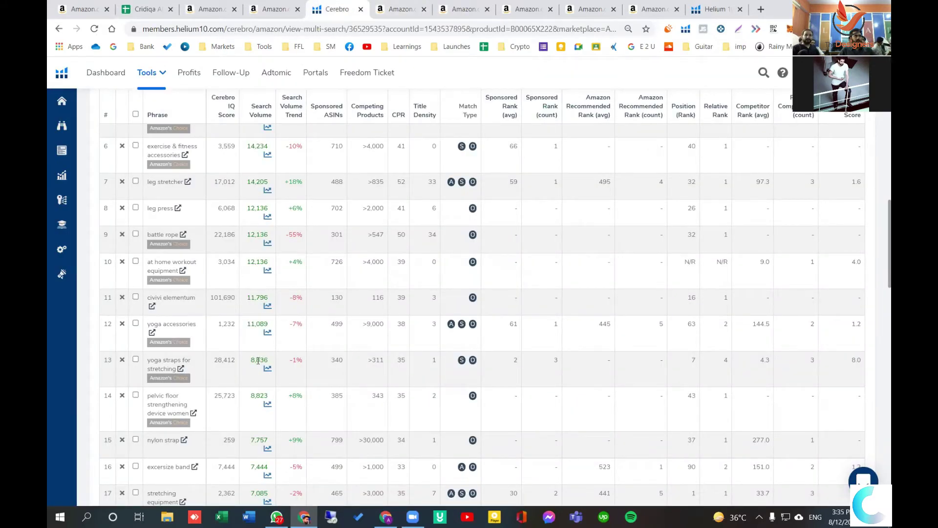
Copy the phrase "yoga straps for stretching" from Cerebro into cell B4 of the product hunting Google Sheet, and copy that cell
triple_click(158, 360)
key(ctrl+c)
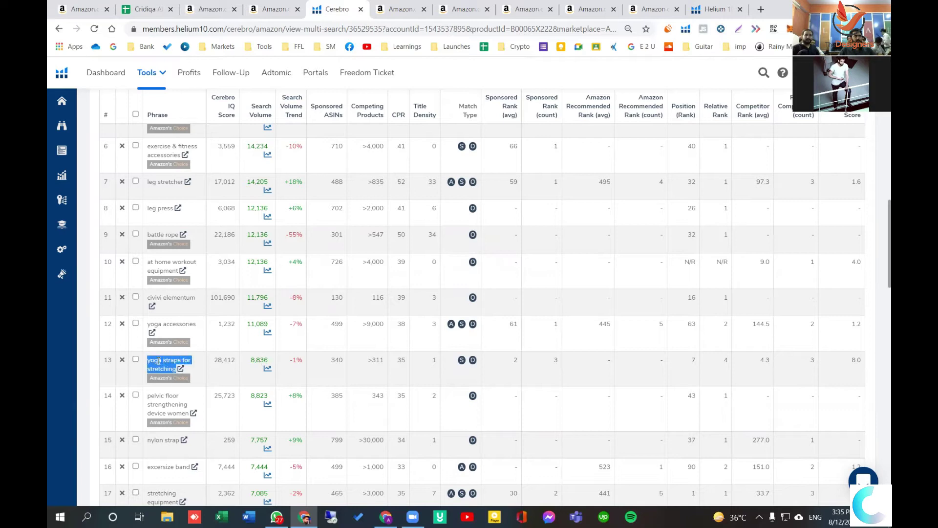
click(147, 9)
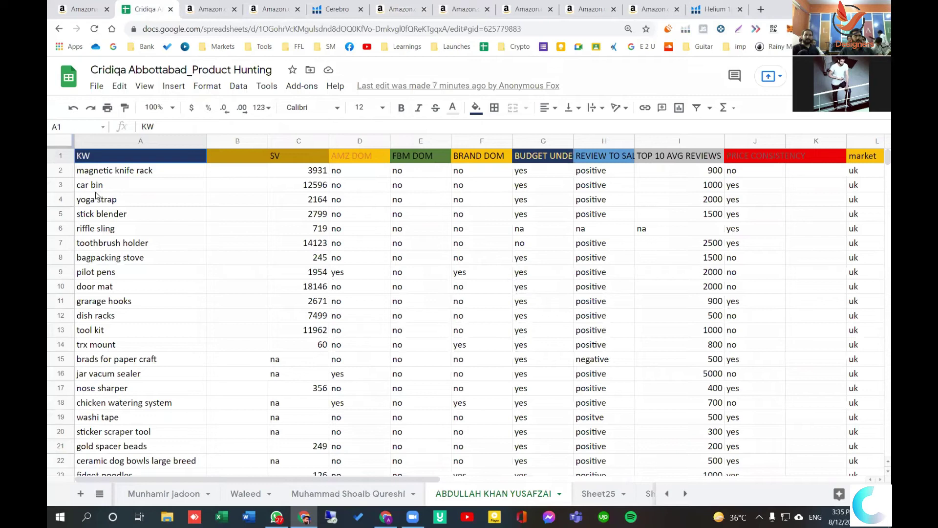
click(237, 200)
double_click(238, 200)
key(ctrl+v)
click(229, 248)
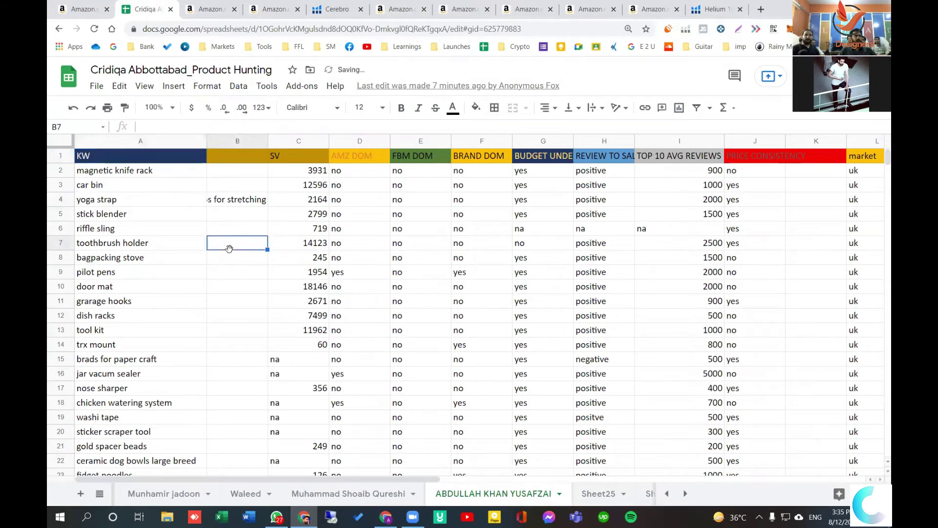
click(233, 202)
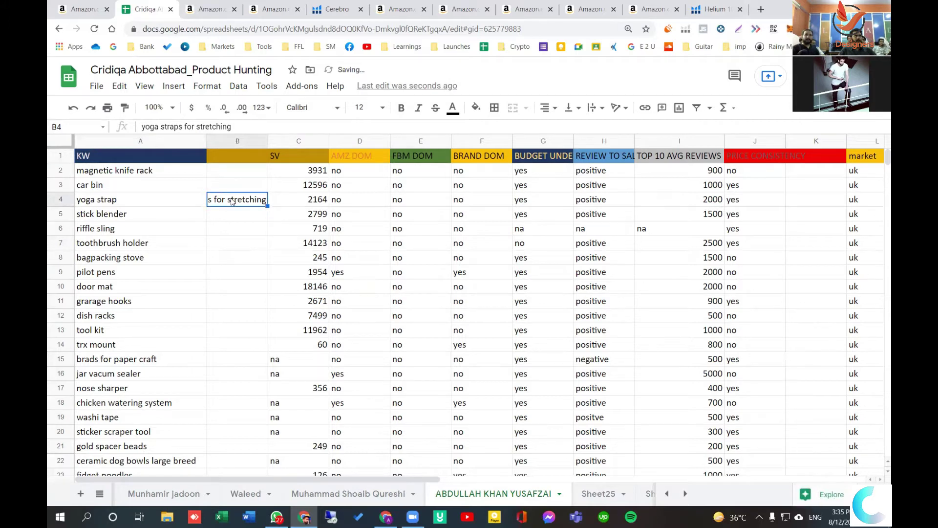
key(ctrl+c)
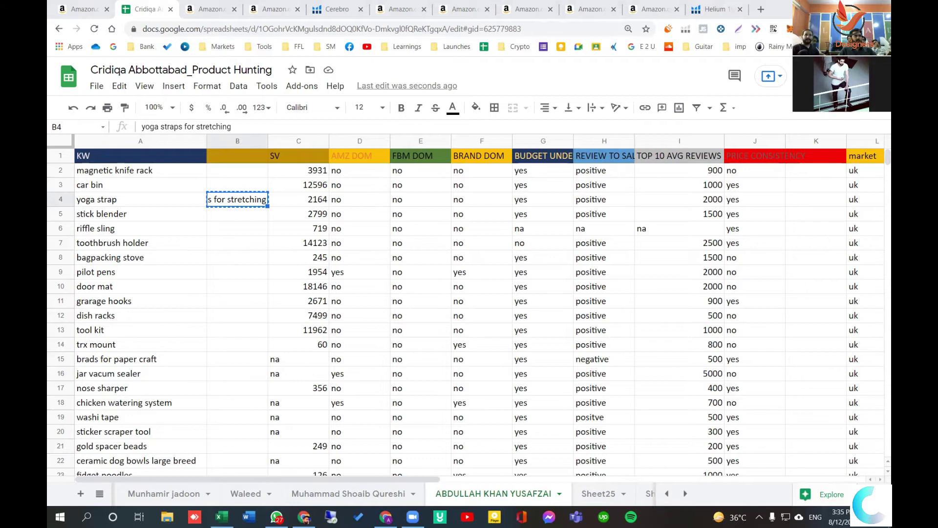
Switch to the Excel product workbook and extend the Sr numbering on the H10 sheet to 10 in cell A12
key(alt+Tab)
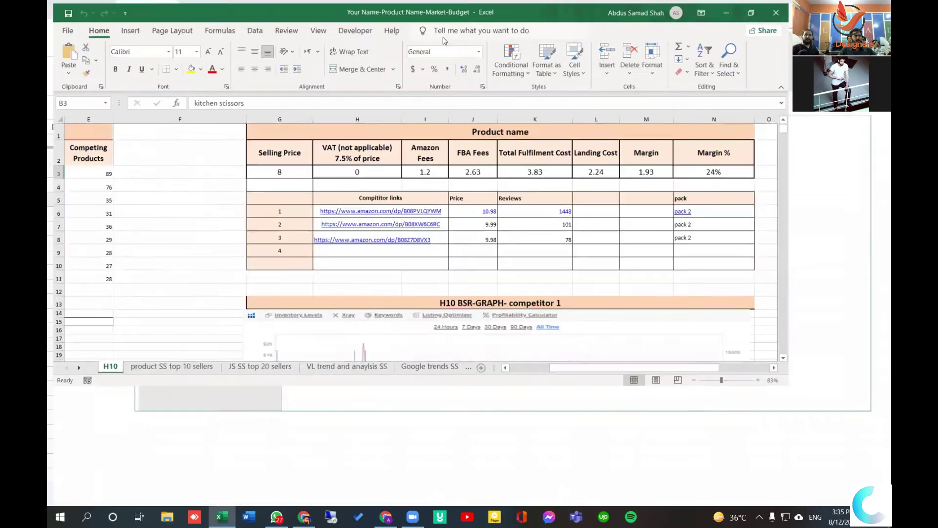
drag(616, 487, 589, 486)
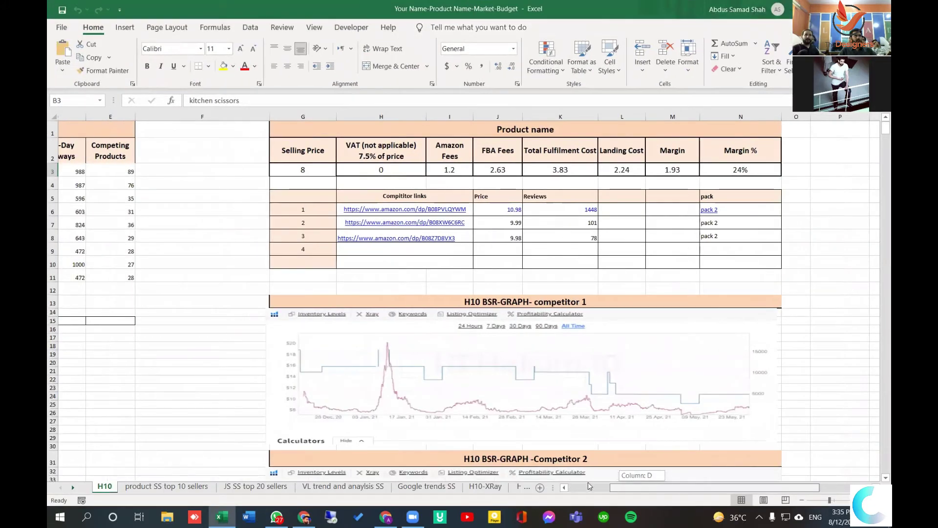
scroll(131, 188, left, 1)
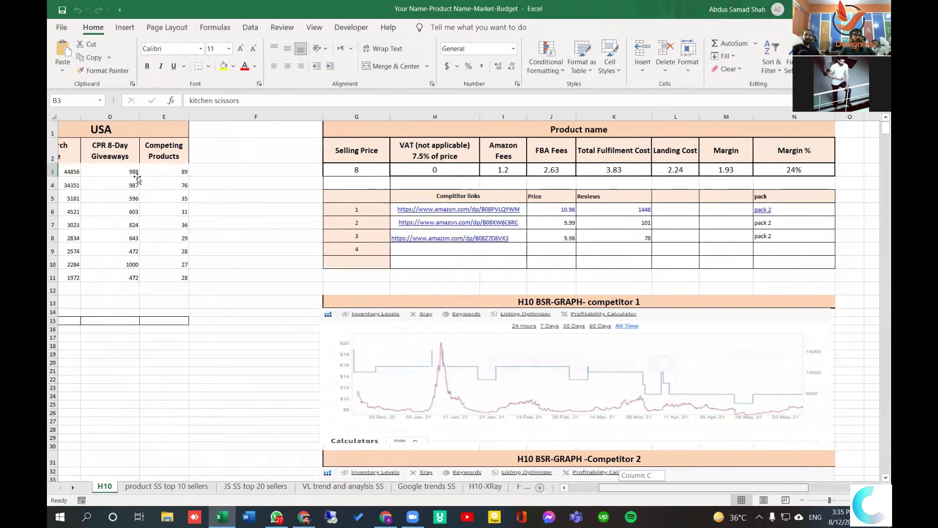
scroll(154, 257, left, 1)
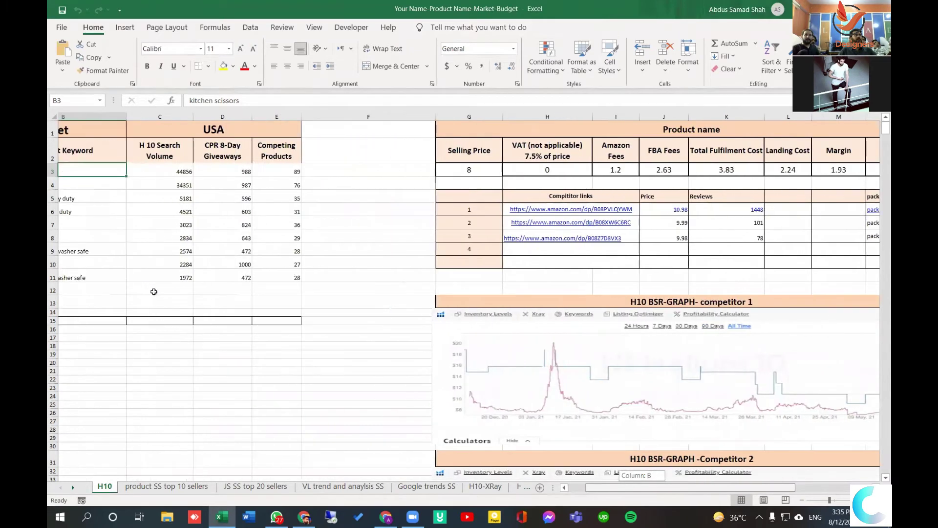
scroll(154, 291, left, 1)
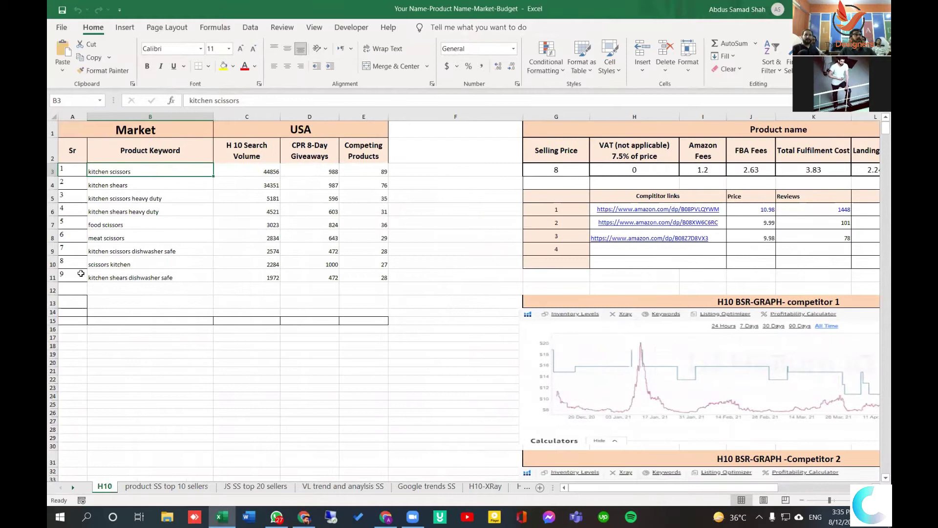
click(80, 278)
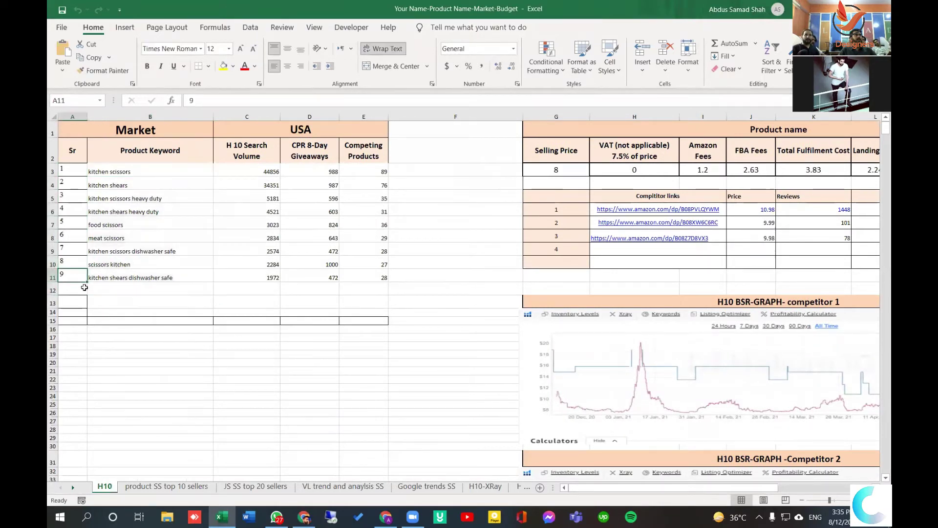
drag(80, 277, 87, 295)
click(82, 263)
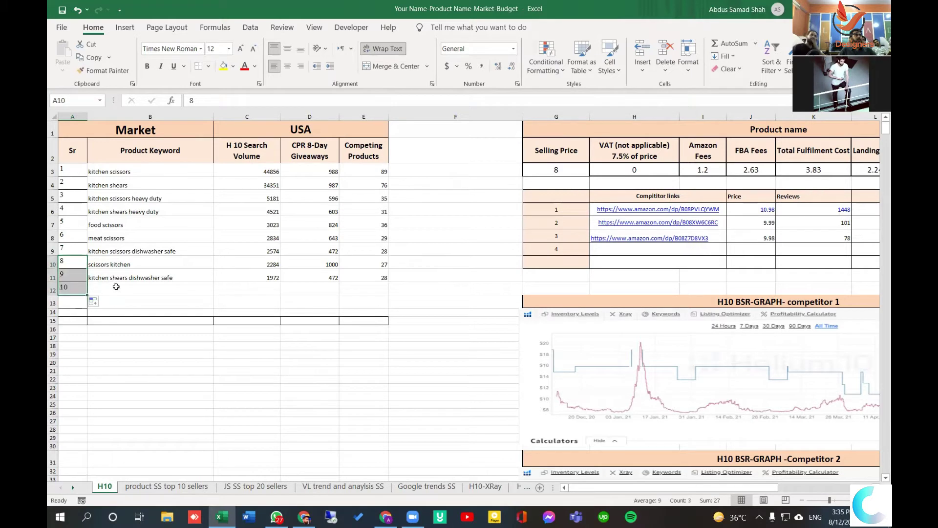
Review the Product Keyword, H 10 Search Volume and CPR 8-Day Giveaways columns of the H10 sheet
click(147, 289)
drag(128, 172, 146, 289)
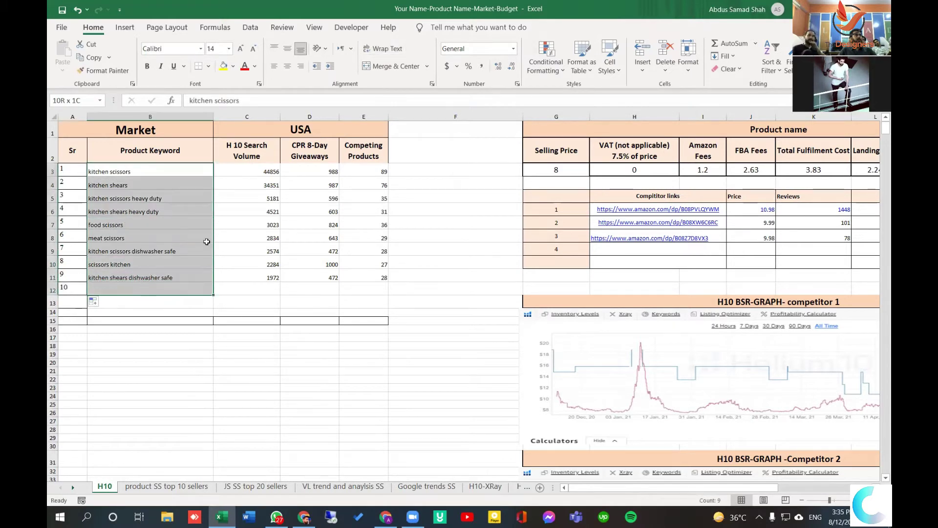
drag(253, 172, 251, 276)
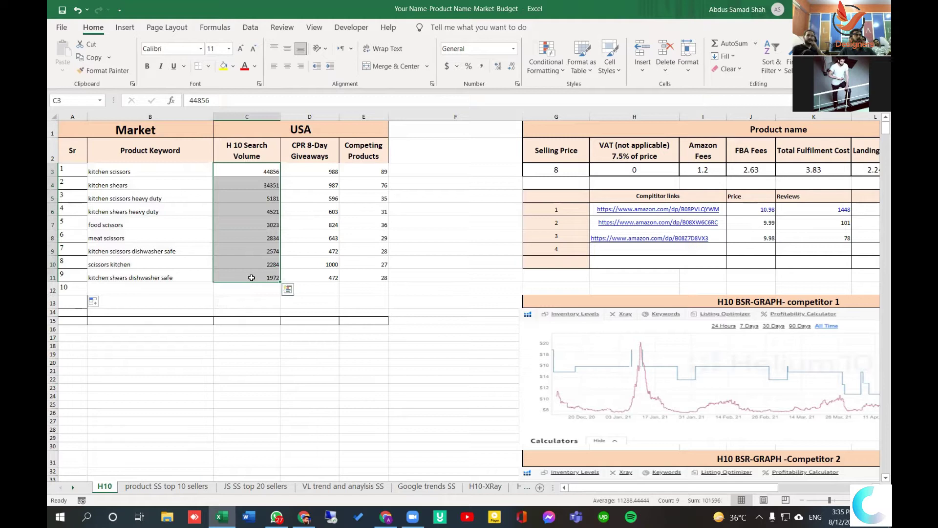
drag(307, 171, 309, 264)
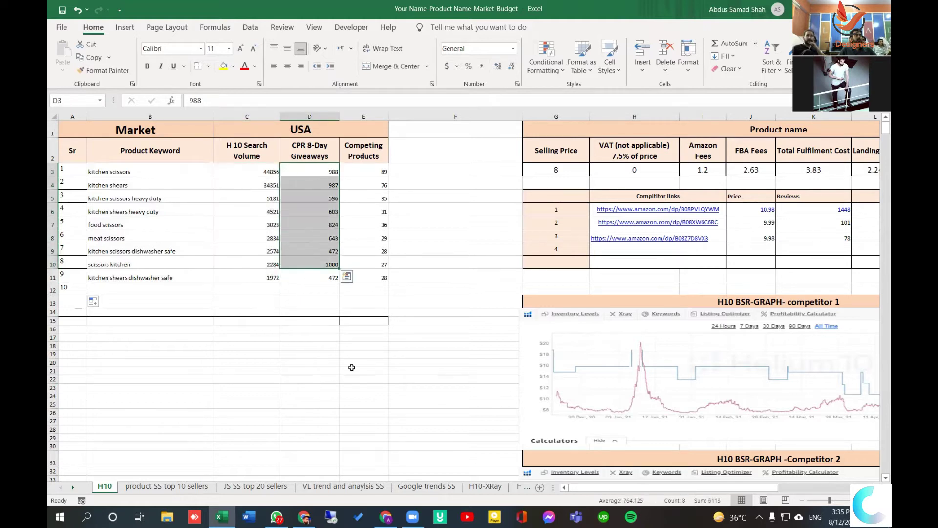
Switch to the browser, look over the Helium 10 dashboard and the Cerebro keyword table columns, and return to the Excel workbook
click(305, 517)
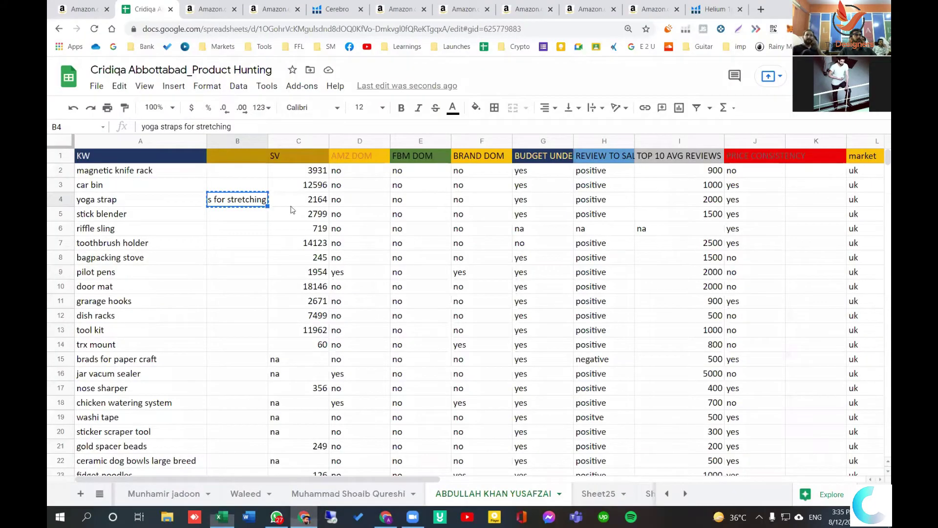
key(ctrl+9)
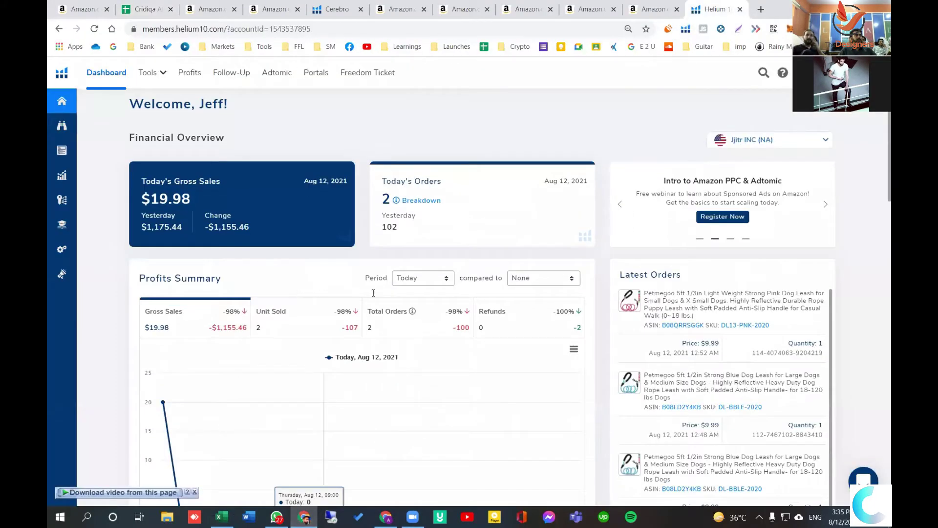
scroll(580, 300, down, 10)
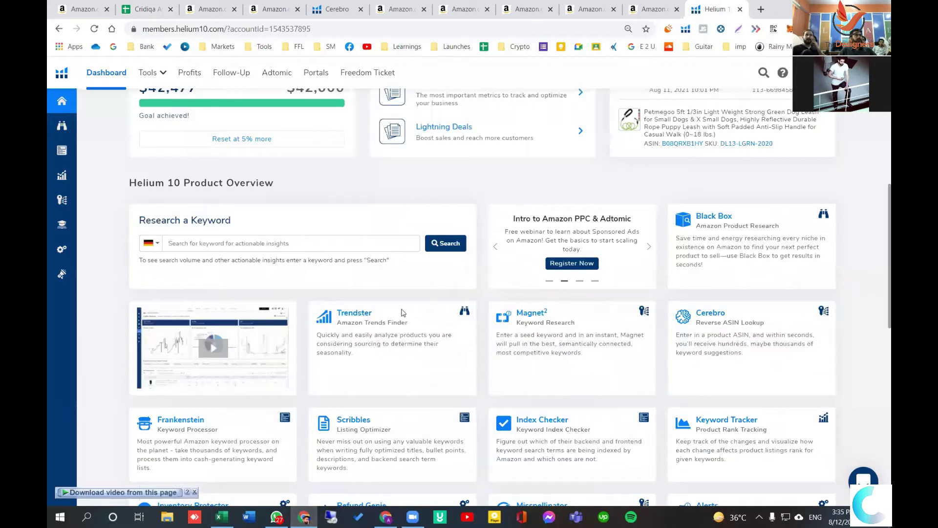
key(ctrl+5)
scroll(380, 281, up, 6)
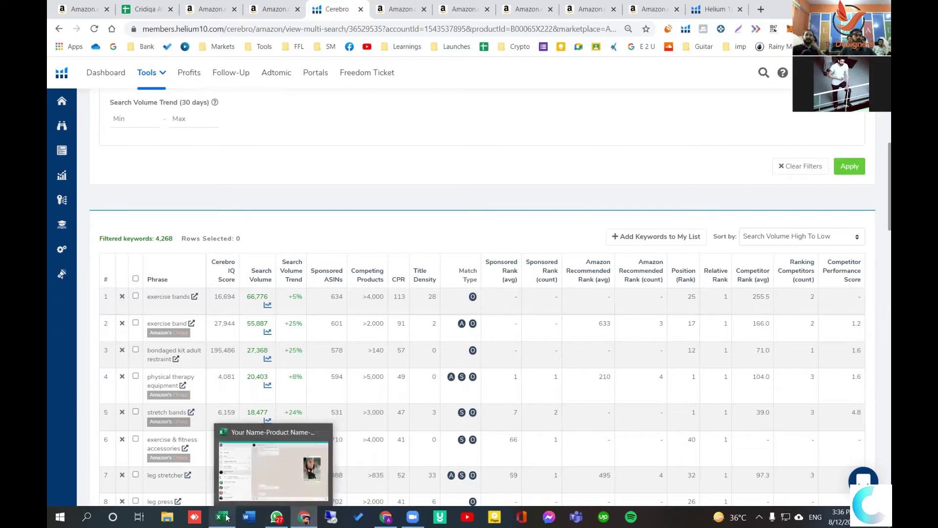
mouse_move(238, 517)
click(228, 494)
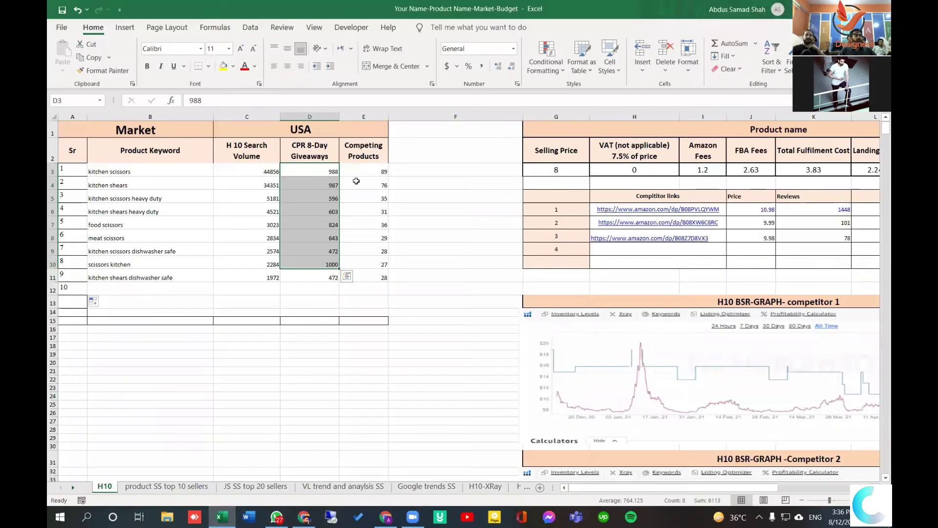
Clear the "Product name" placeholder from the merged heading cell G1 on the H10 sheet
click(370, 168)
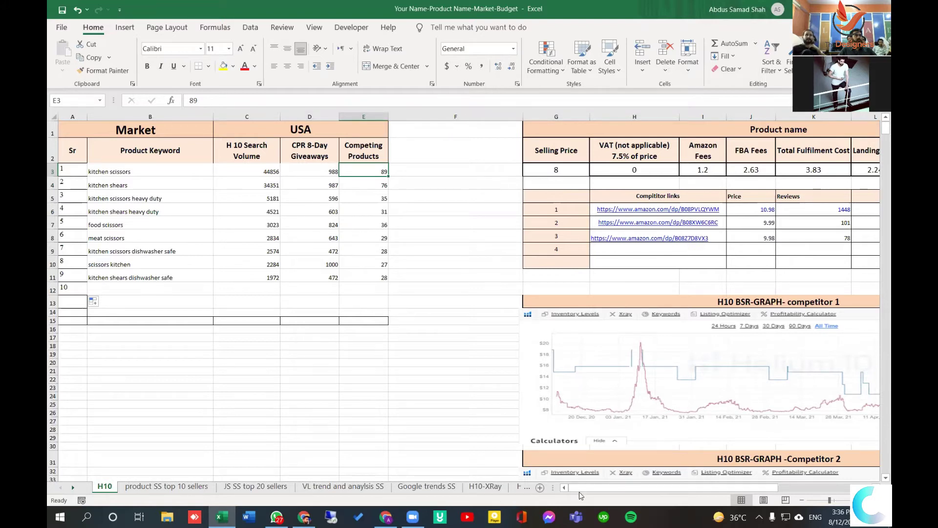
drag(606, 491, 652, 491)
click(523, 134)
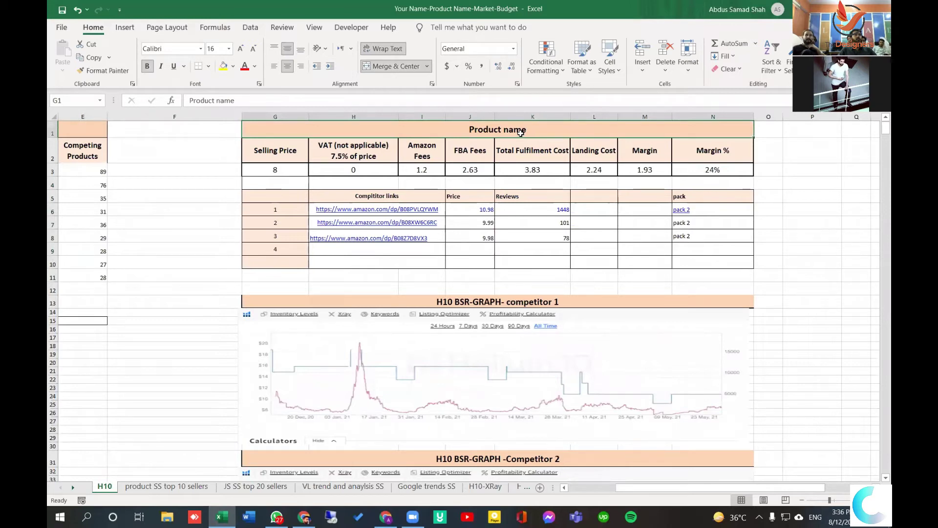
double_click(520, 133)
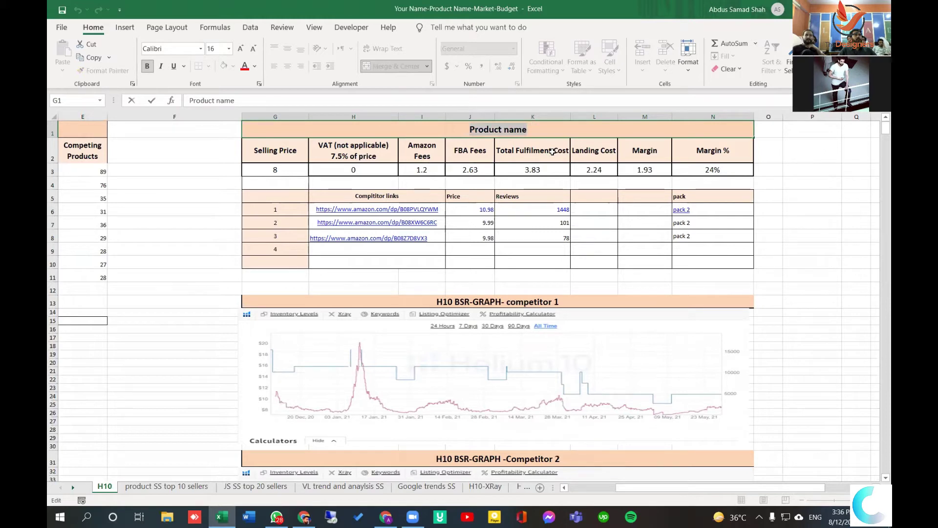
key(BackSpace)
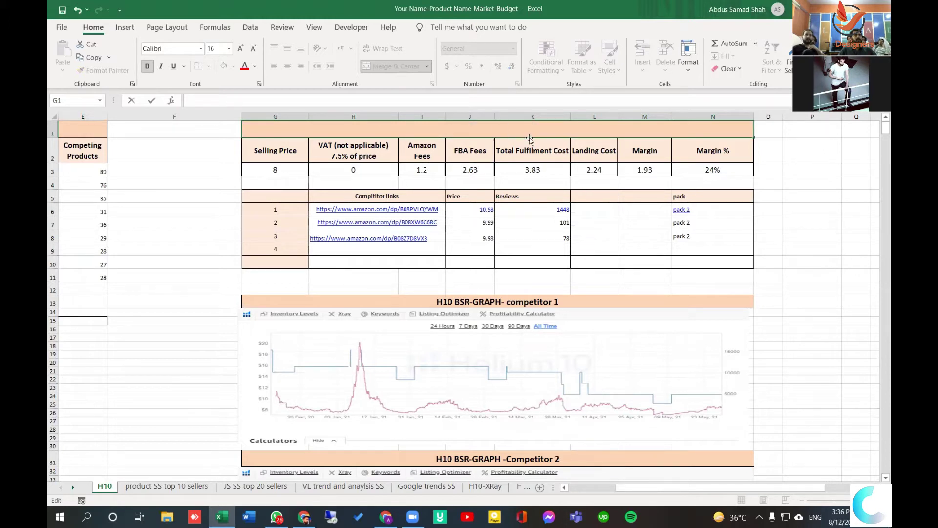
click(517, 166)
click(515, 131)
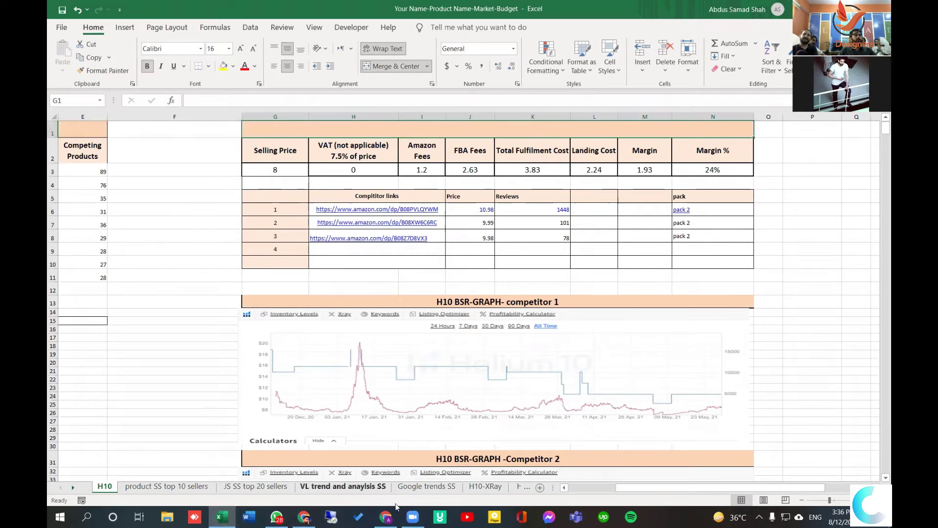
Bring the keyword "yoga straps for stretching" over from the browser's product hunting sheet and enter it as the Excel heading in G1
click(308, 517)
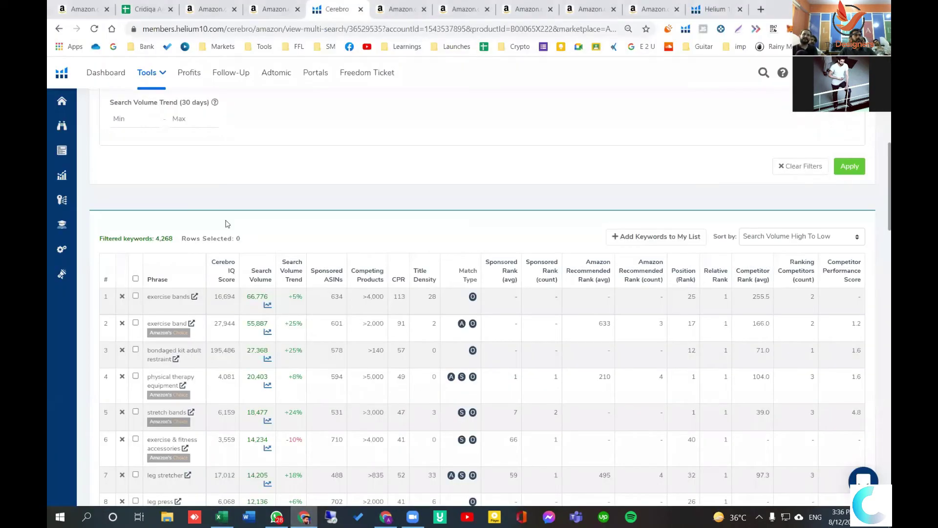
click(146, 8)
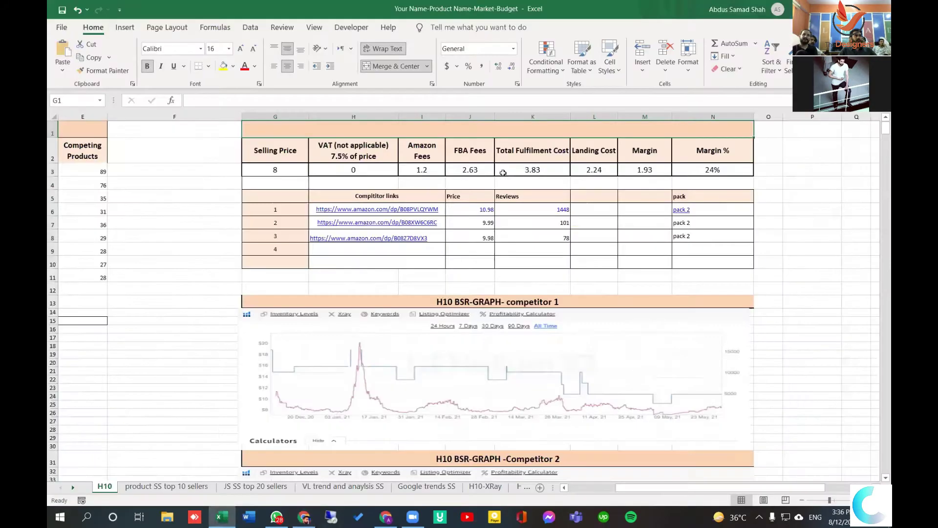
click(221, 517)
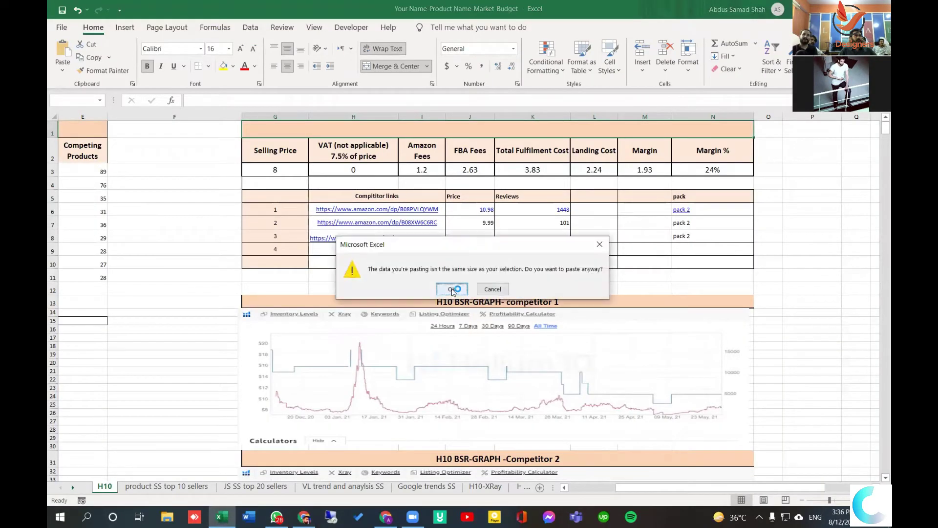
click(452, 289)
click(471, 292)
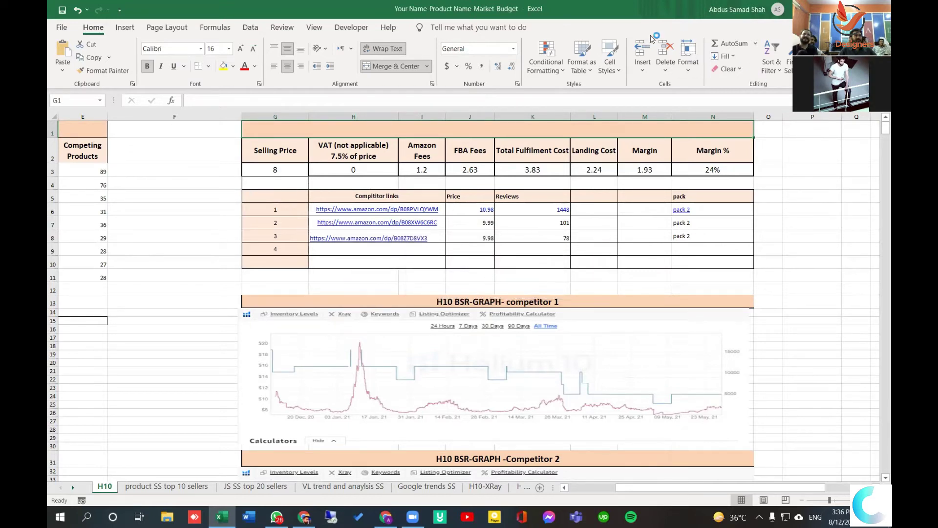
double_click(497, 131)
text(yoga straps for stretching)
click(518, 174)
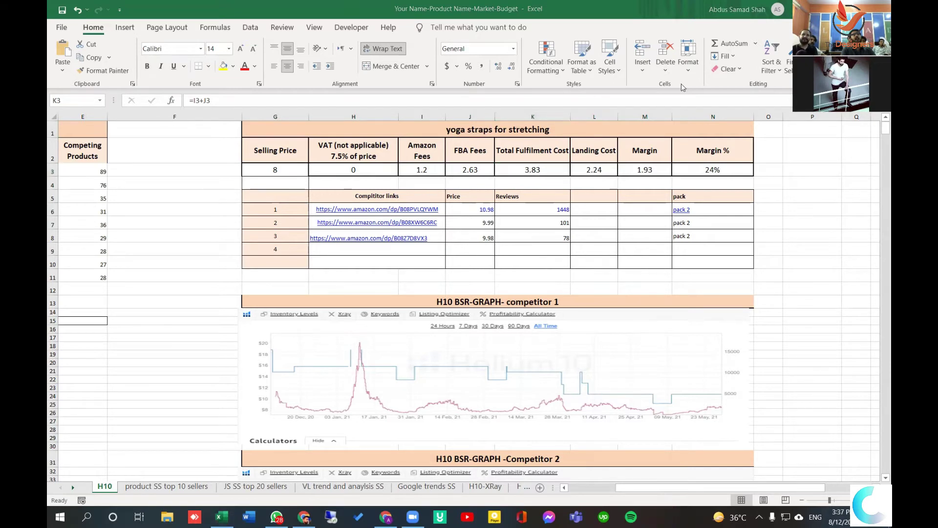
Select the Selling Price cell G3, and switch to Amazon's "yoga strap" results to compare the listed straps' prices and reviews
click(289, 169)
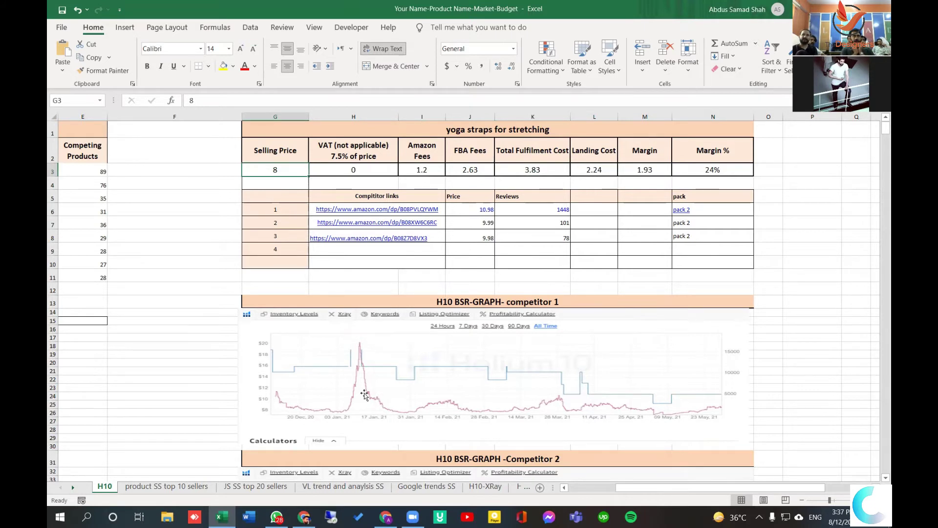
click(304, 516)
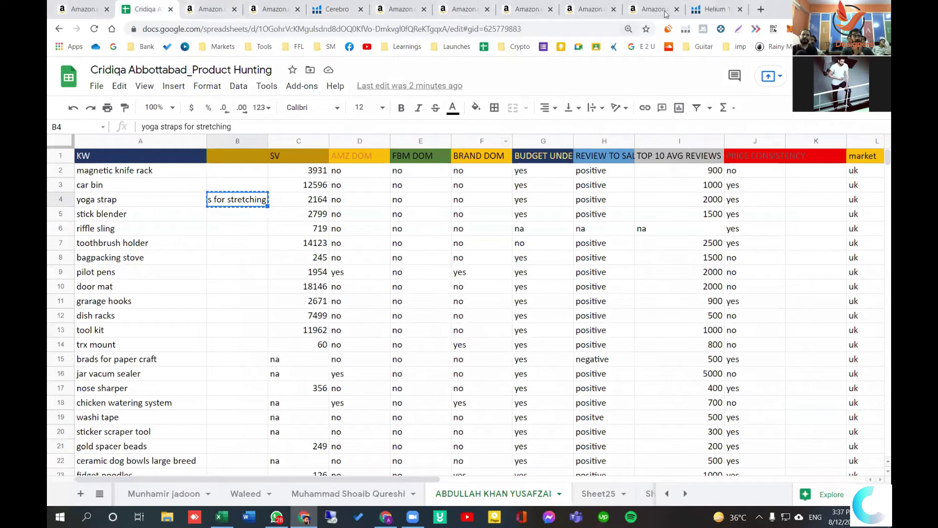
click(202, 6)
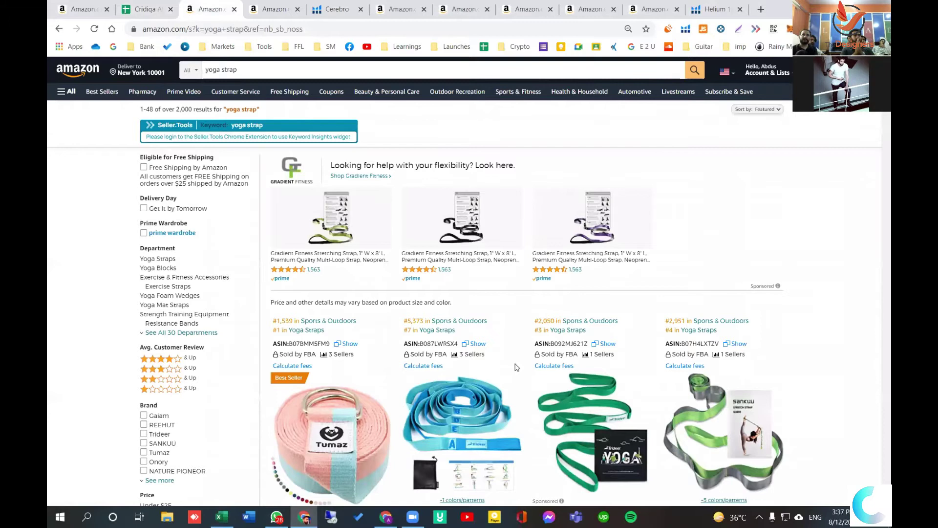
scroll(517, 367, down, 2)
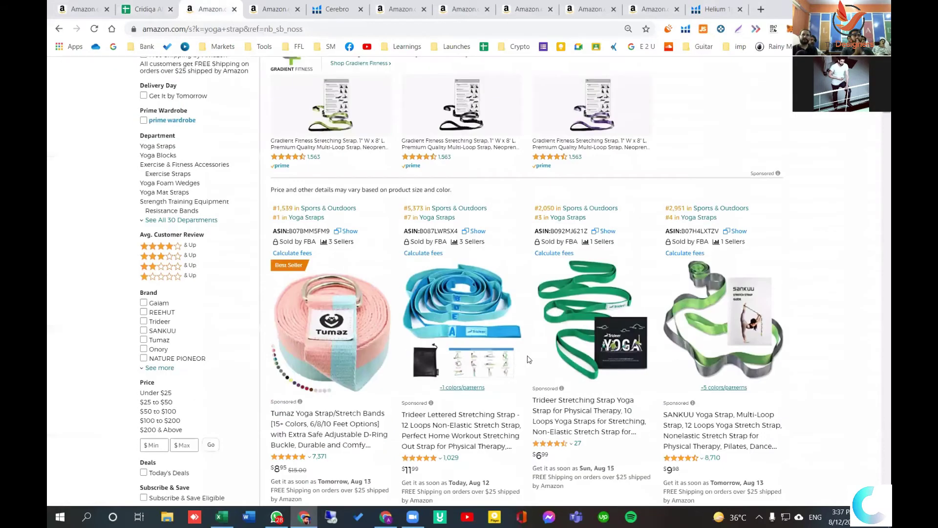
scroll(680, 324, down, 2)
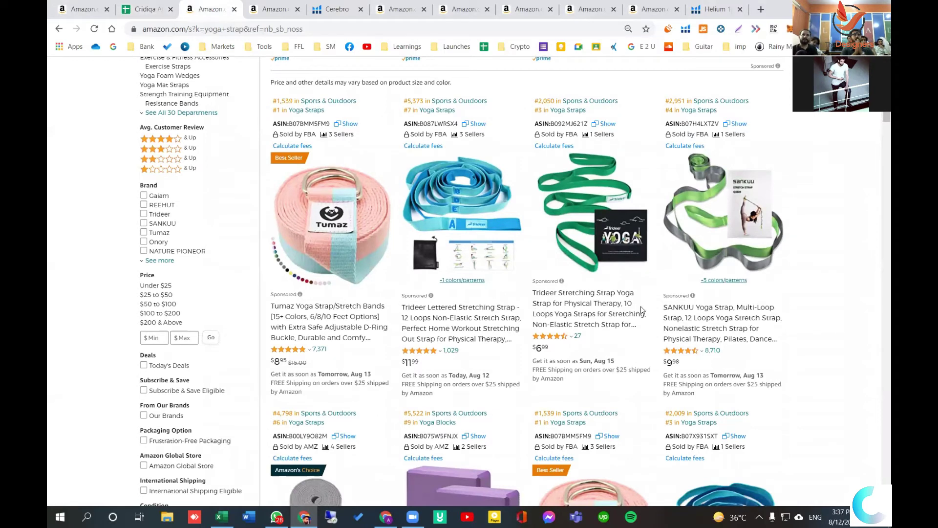
scroll(641, 309, down, 1)
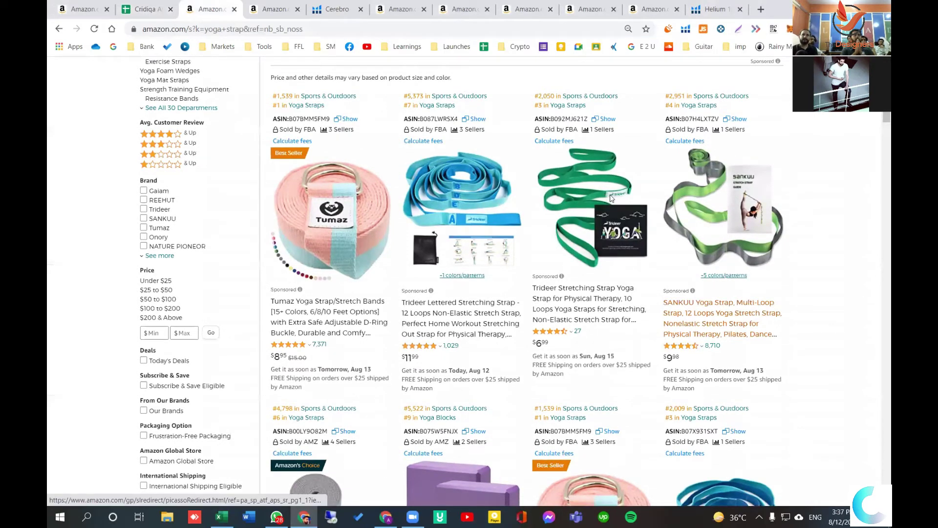
scroll(610, 198, down, 2)
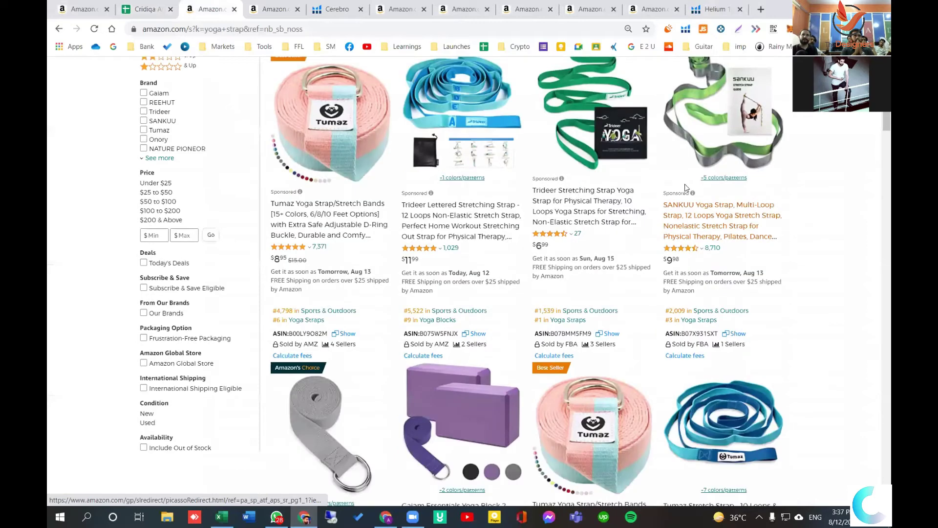
scroll(686, 184, up, 2)
scroll(742, 198, down, 5)
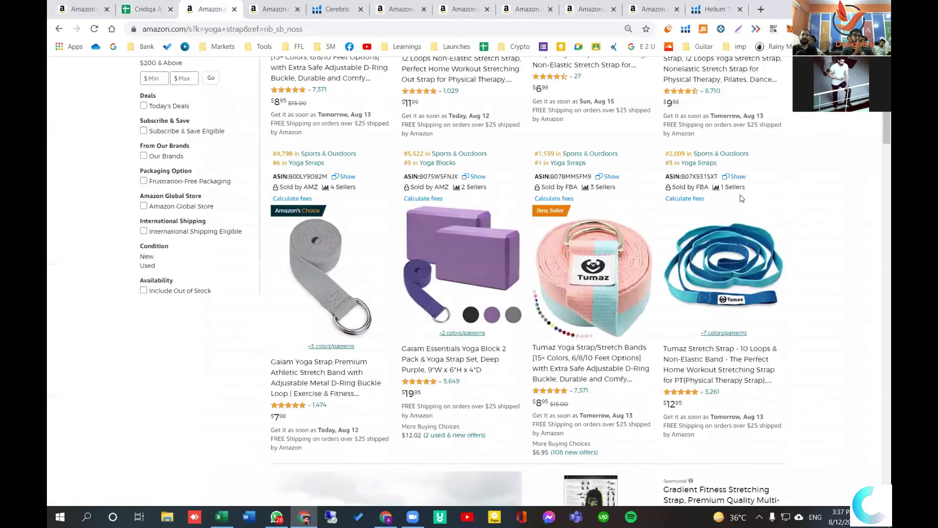
scroll(739, 196, down, 1)
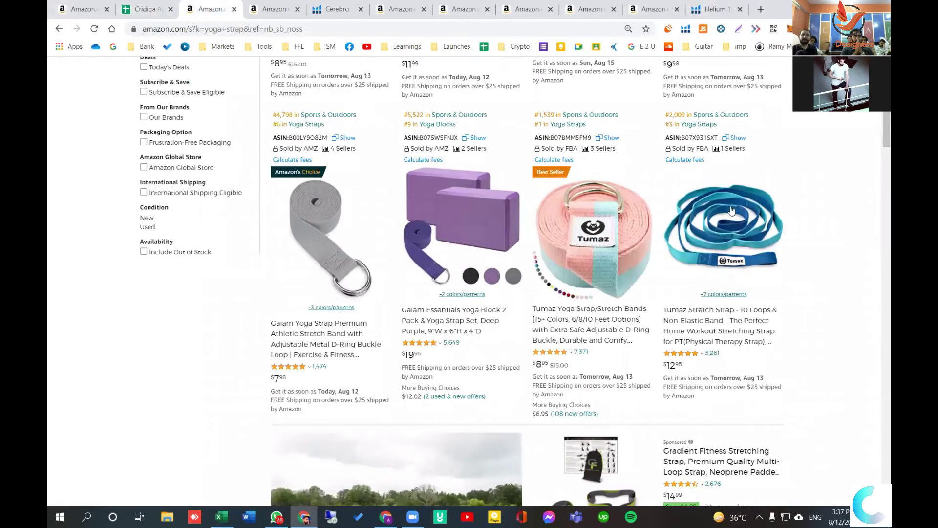
Open the Tumaz Yoga Strap, Tumaz Stretch Strap and SANKUU Yoga Strap listings in new browser tabs
scroll(526, 271, down, 3)
middle_click(586, 172)
middle_click(714, 178)
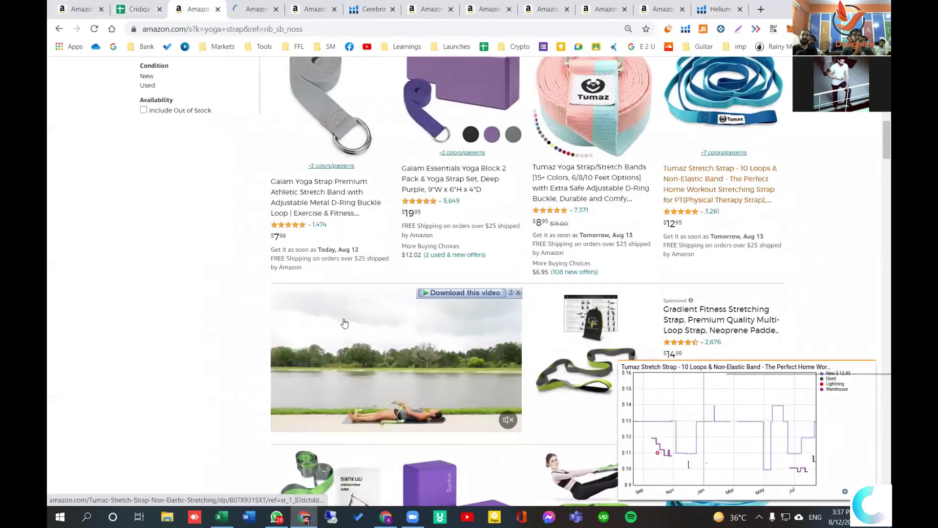
scroll(383, 324, down, 3)
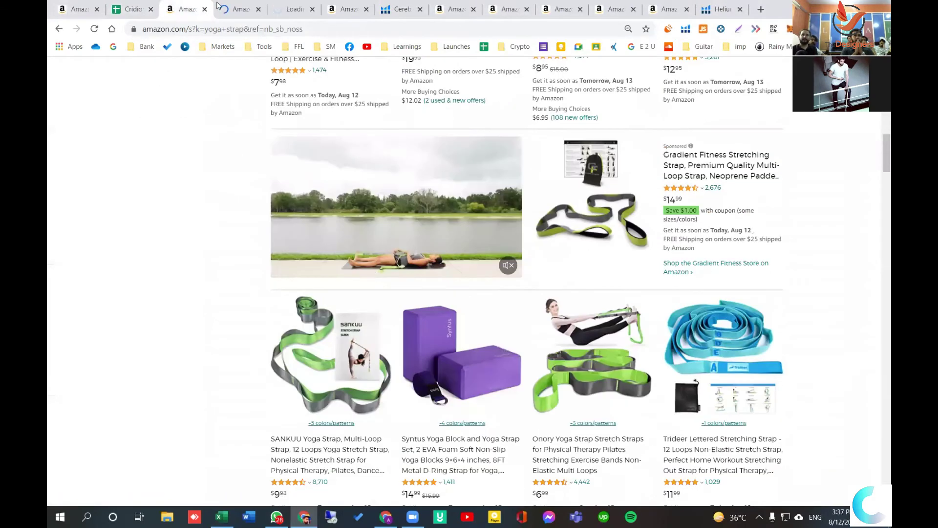
scroll(344, 321, down, 3)
right_click(344, 321)
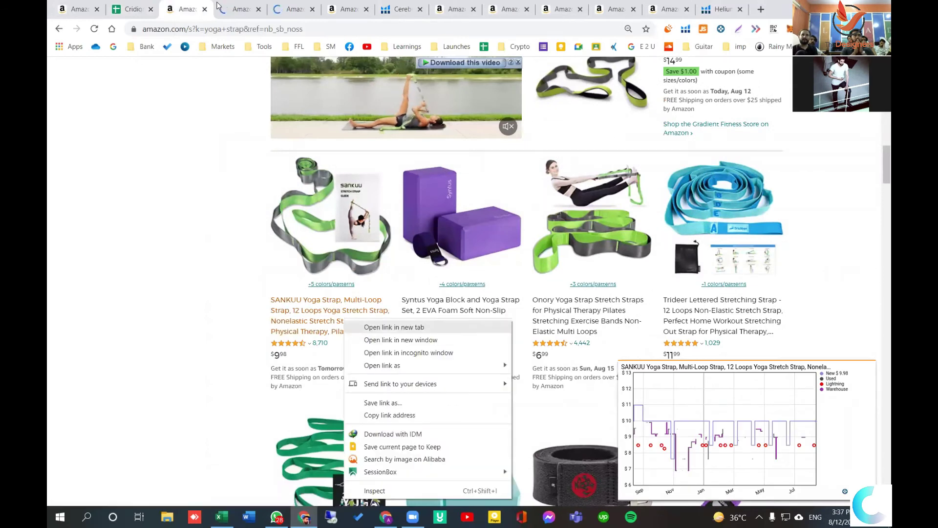
Check the price and list price on the Tumaz Yoga Strap listing against the Selling Price cell in the Excel workbook
click(219, 6)
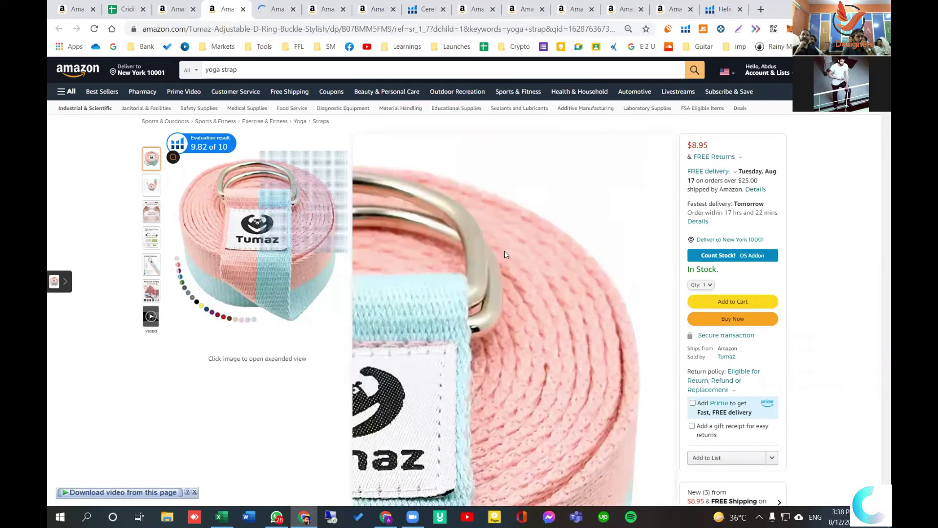
mouse_move(404, 263)
mouse_down()
mouse_move(392, 264)
mouse_move(407, 261)
mouse_up()
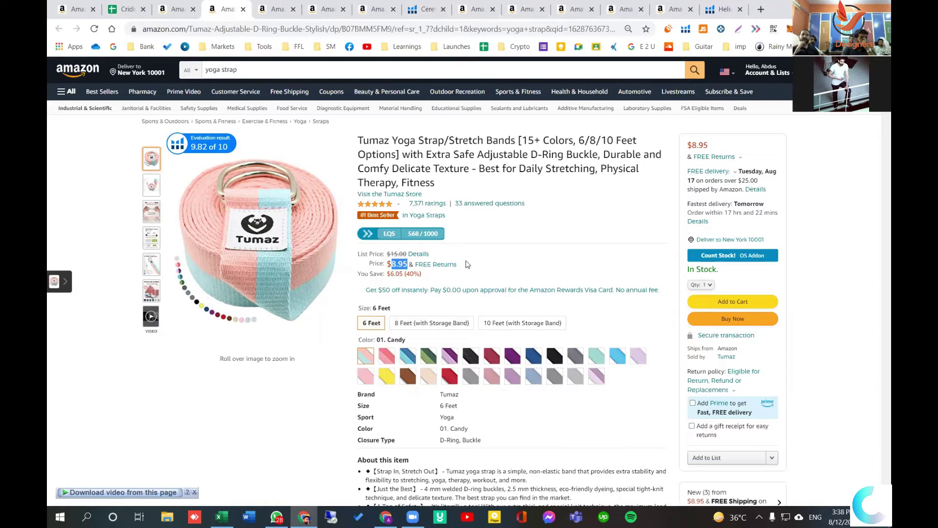
scroll(450, 260, down, 2)
scroll(440, 341, down, 3)
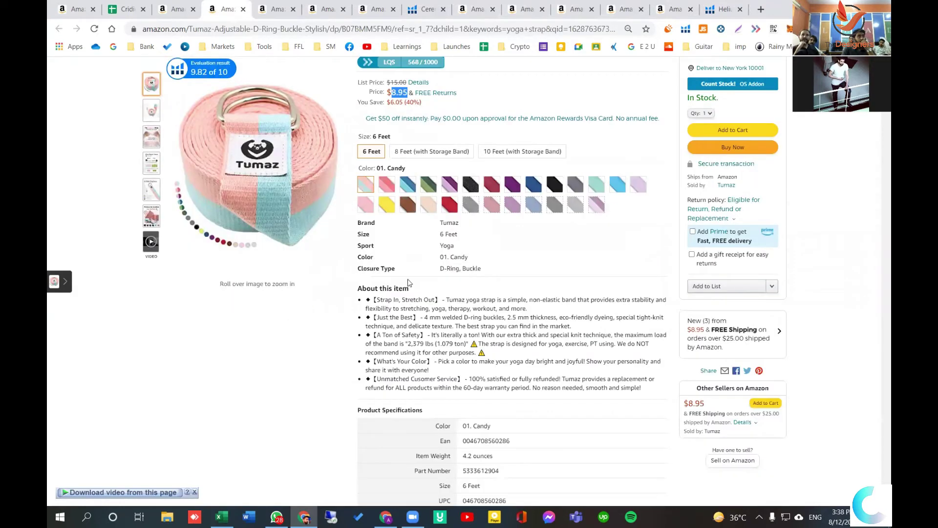
click(221, 517)
click(290, 178)
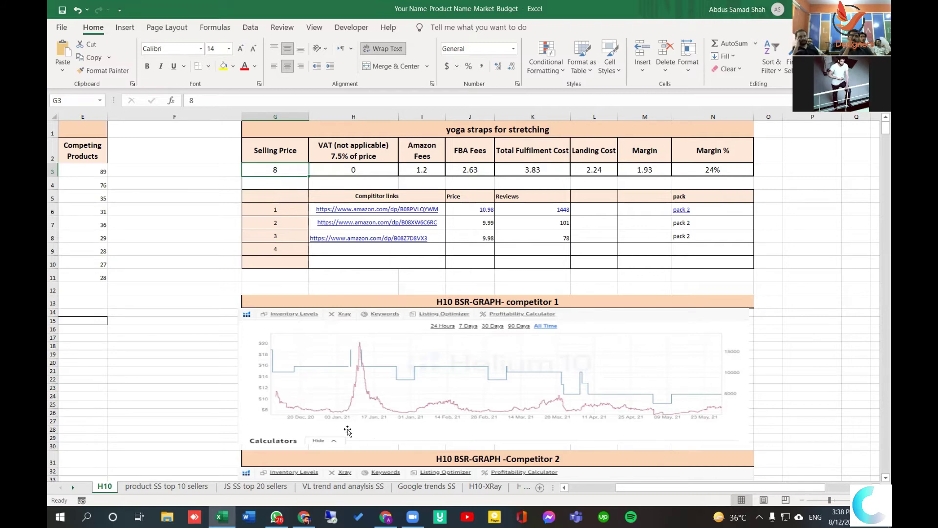
click(303, 516)
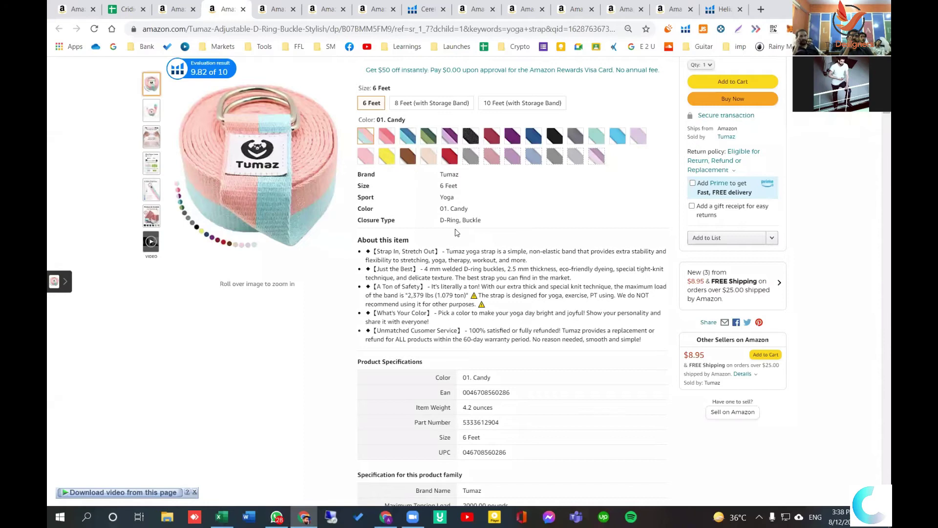
scroll(477, 238, up, 3)
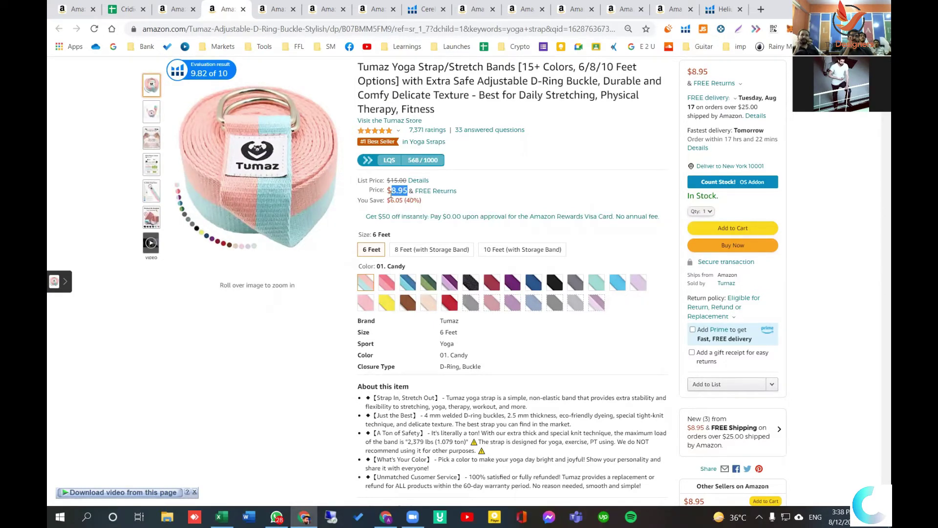
drag(390, 180, 403, 180)
Examine the Tumaz strap's price history and its Helium 10 price and sales rank graph over 90 days and 1 year
scroll(383, 182, down, 10)
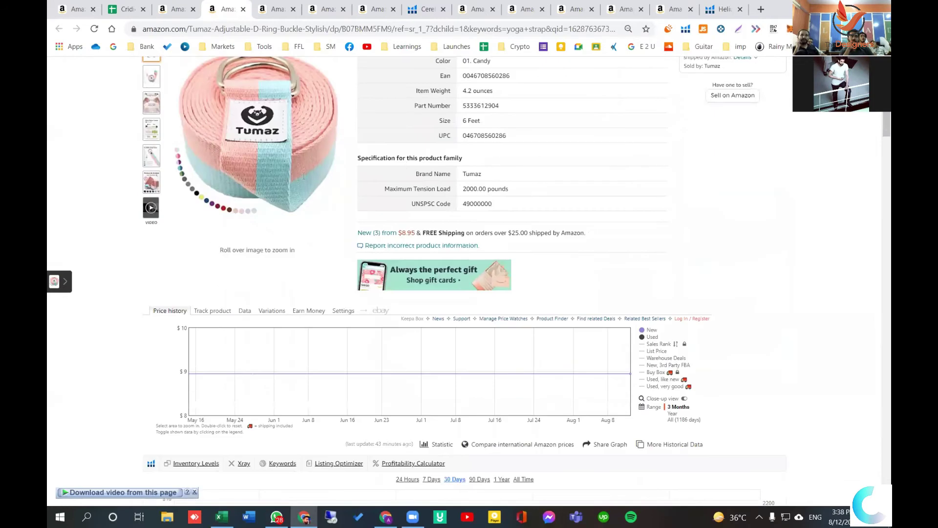
scroll(303, 176, down, 4)
scroll(360, 395, up, 1)
scroll(341, 263, up, 1)
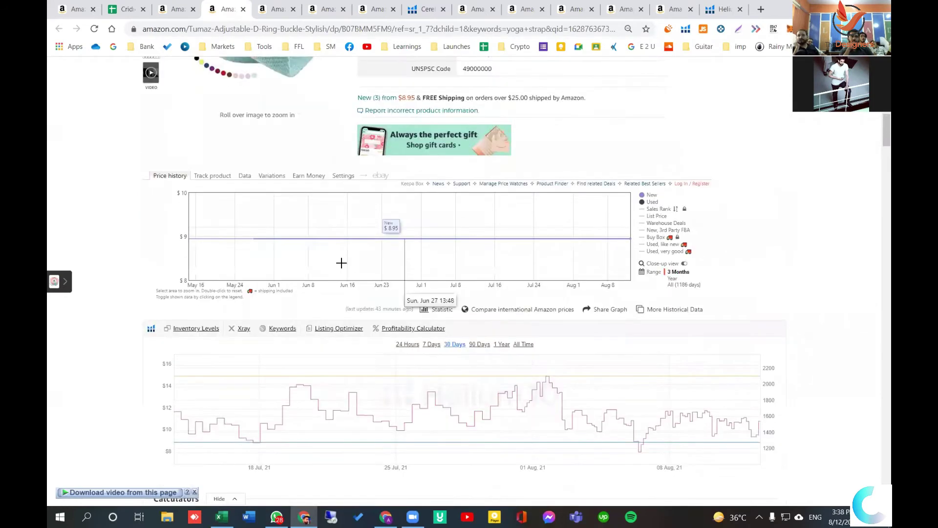
scroll(337, 255, down, 3)
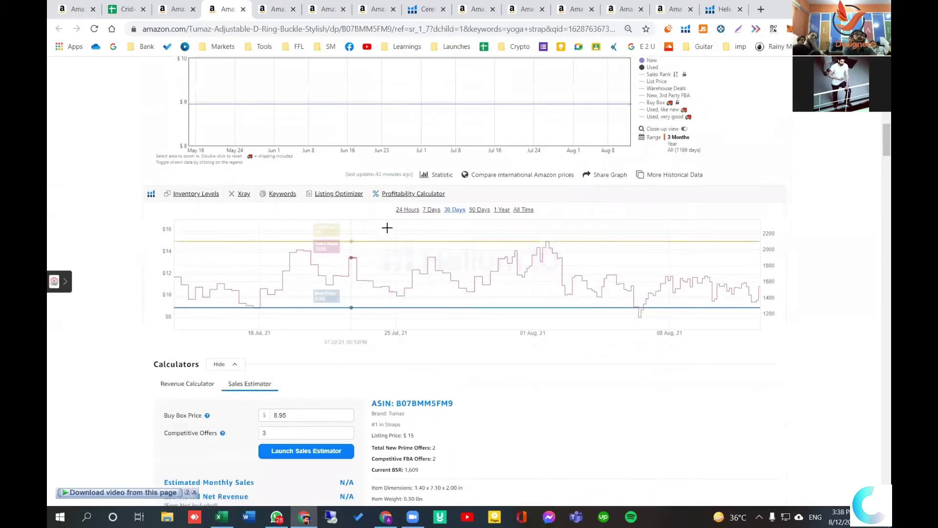
click(462, 210)
click(479, 211)
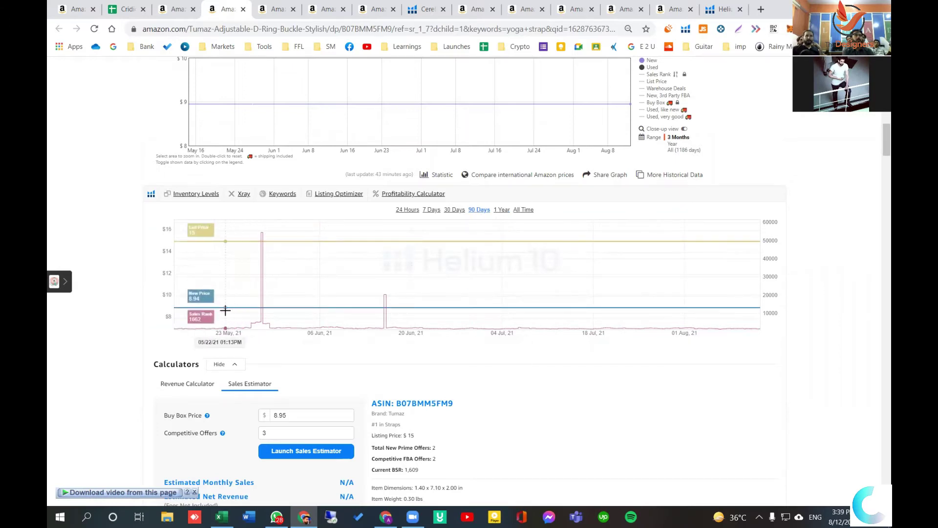
click(501, 210)
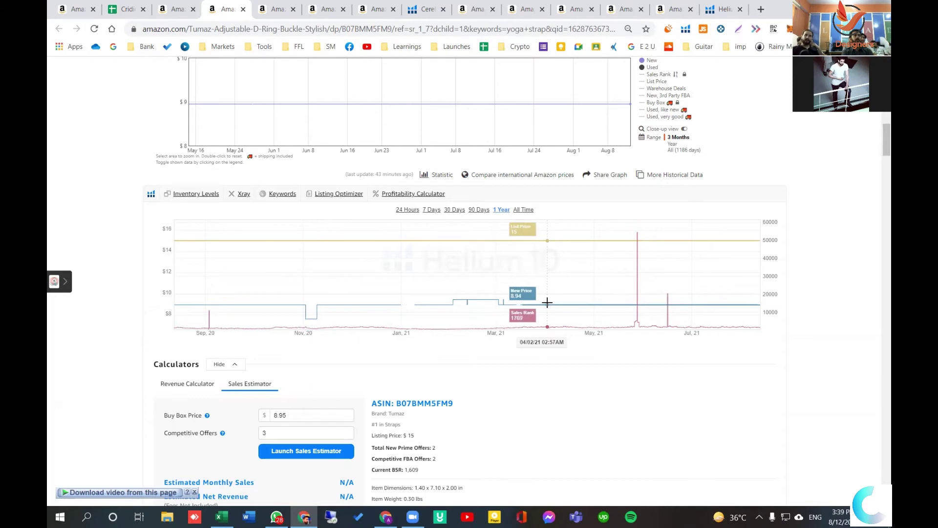
scroll(547, 303, up, 8)
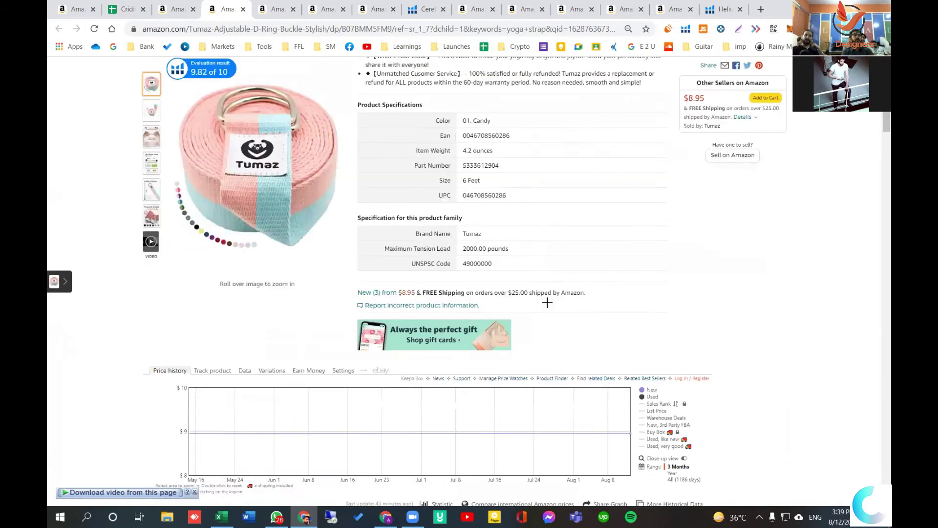
scroll(558, 282, up, 2)
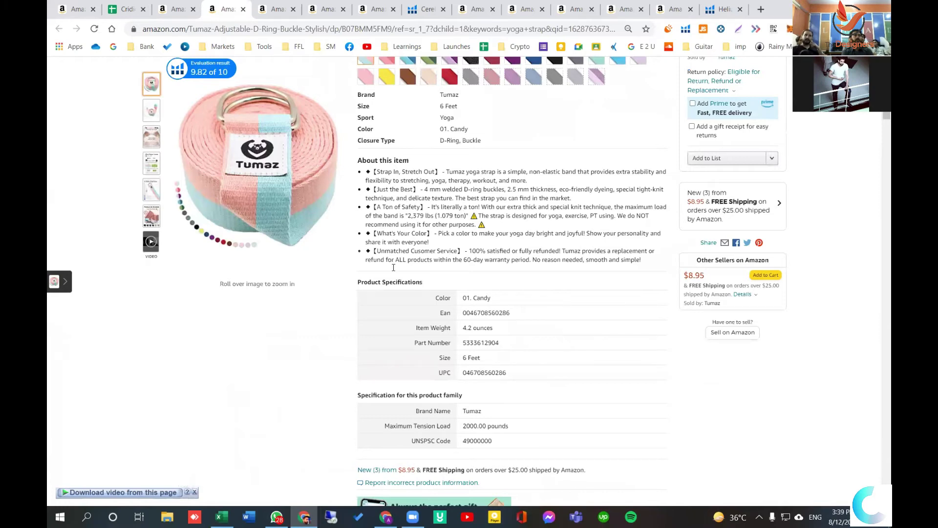
Check the list price, current price and savings amount on the Tumaz Yoga Strap listing
scroll(399, 253, up, 4)
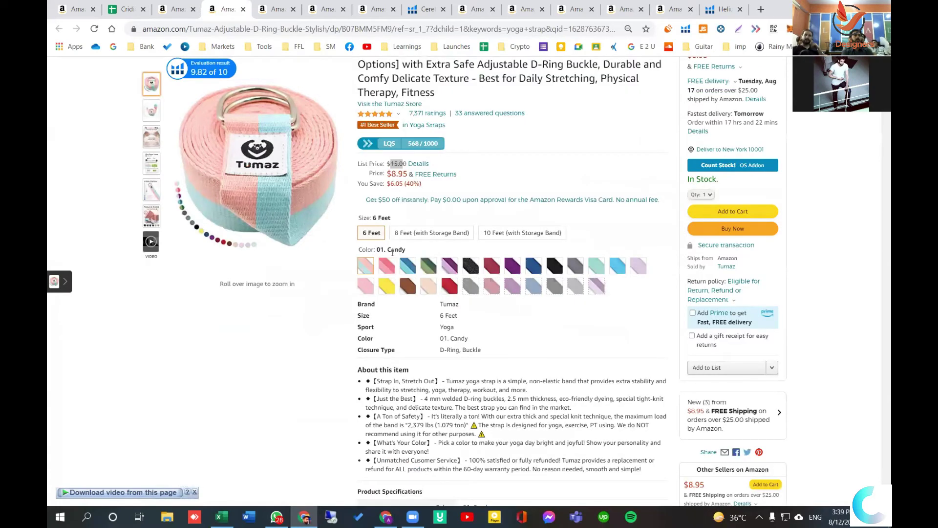
scroll(392, 252, up, 2)
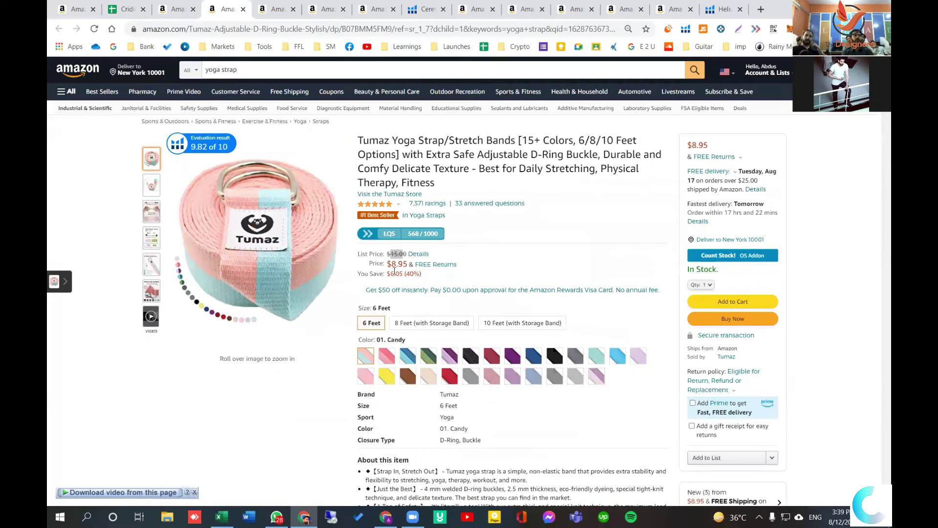
drag(395, 273, 414, 277)
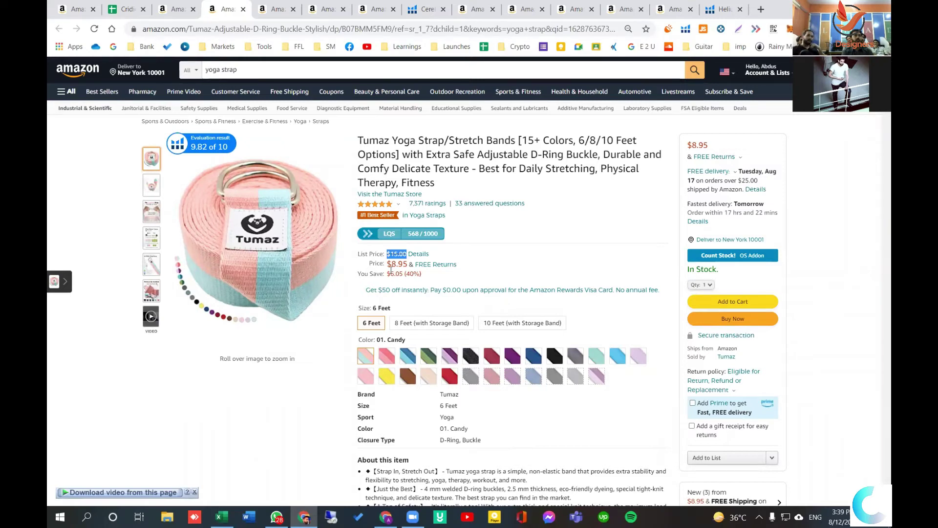
click(399, 264)
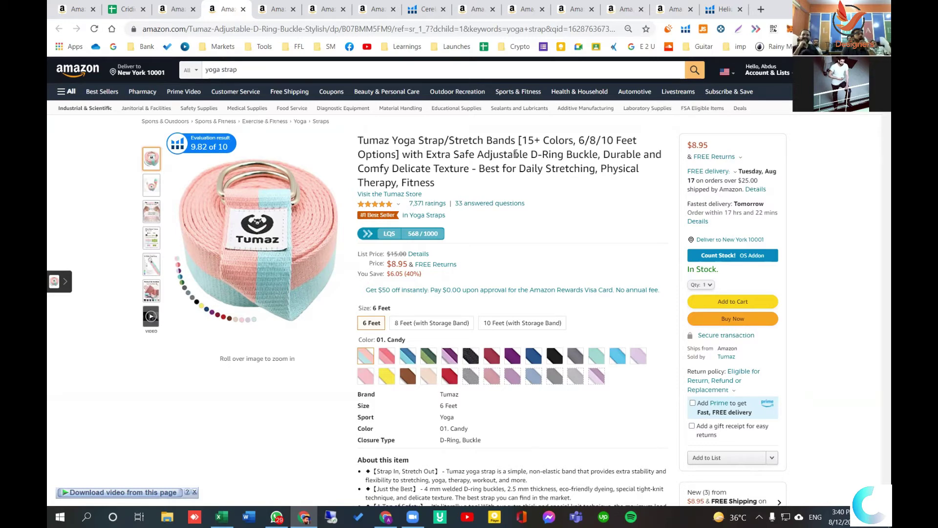
drag(386, 264, 409, 264)
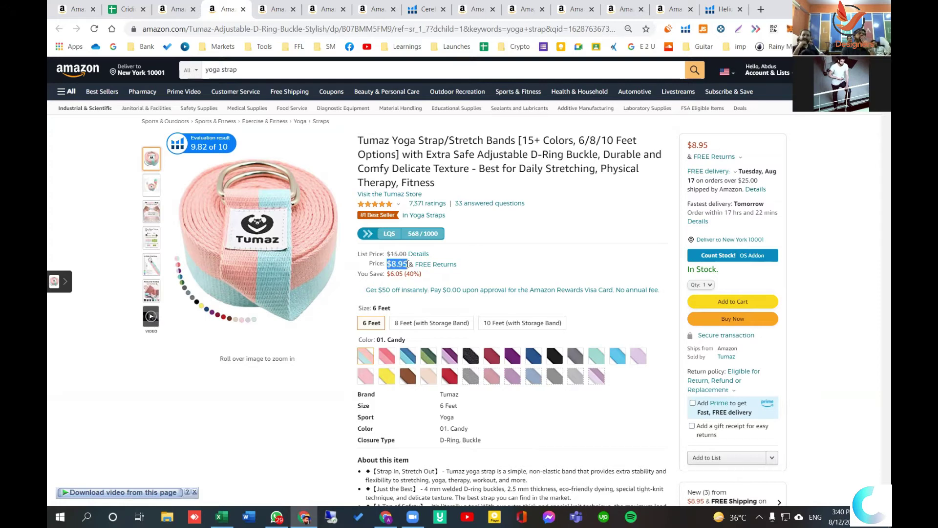
click(410, 275)
drag(423, 274, 386, 274)
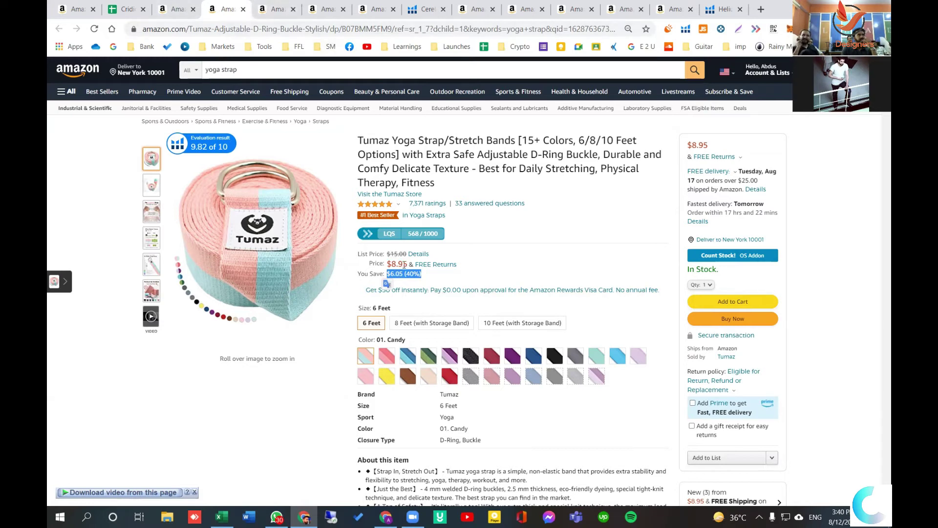
Review the Tumaz Yoga Strap's price history chart and its one-year Helium 10 price and sales rank graph
scroll(404, 264, down, 10)
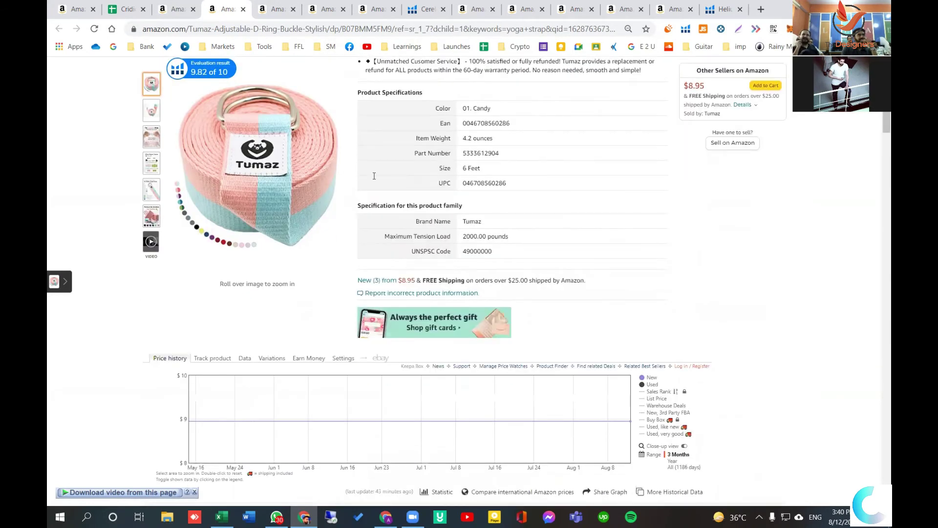
scroll(374, 176, down, 6)
scroll(433, 112, up, 1)
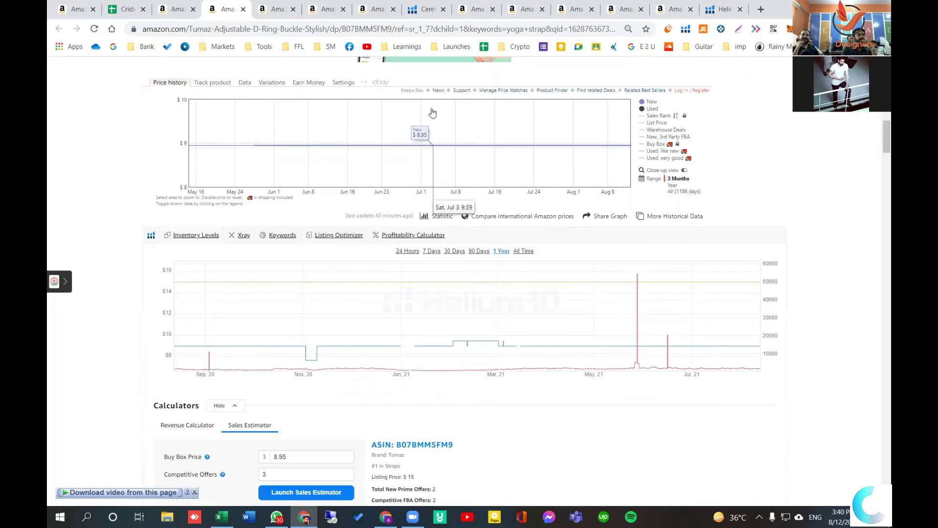
scroll(432, 113, up, 8)
Switch to the Tumaz Stretch Strap listing and check its current price against the Tumaz Yoga Strap listing
click(273, 8)
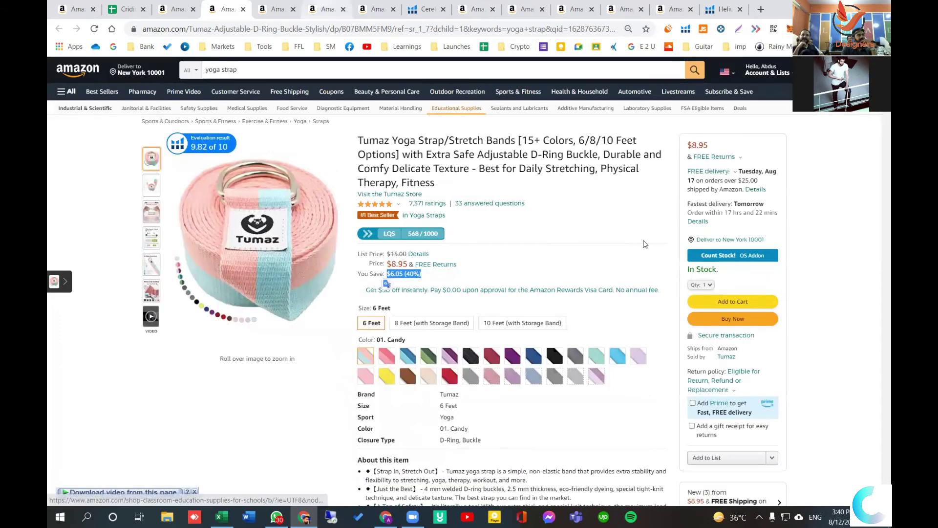
click(571, 311)
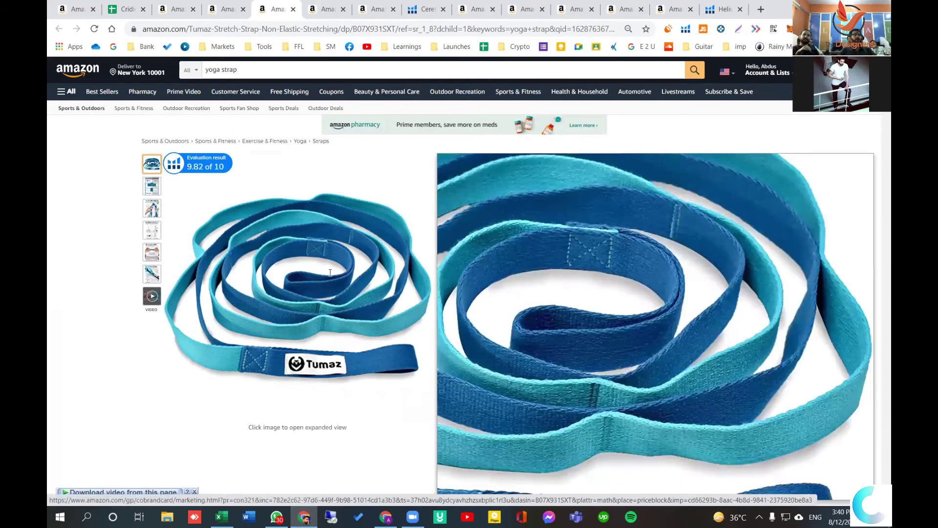
key(ctrl+shift+Tab)
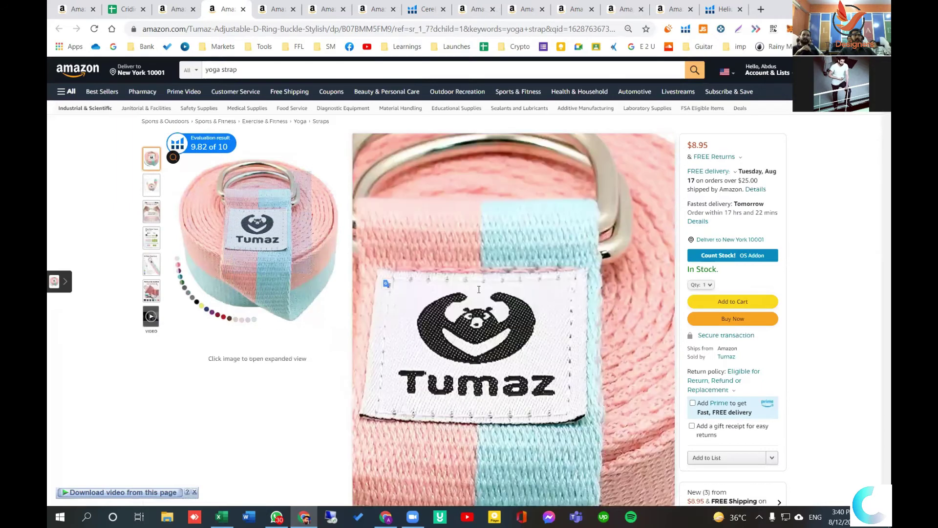
key(ctrl+Tab)
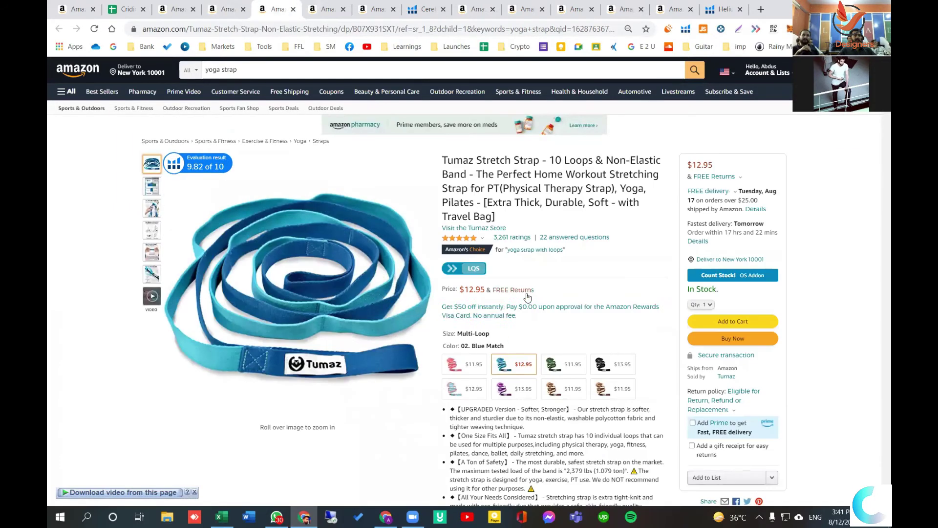
drag(464, 289, 485, 289)
scroll(562, 314, down, 1)
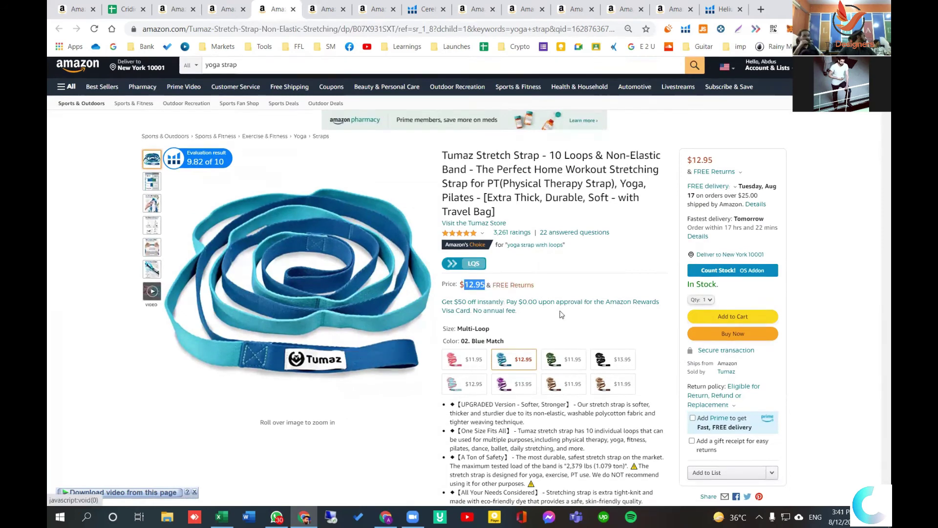
Examine the Tumaz Stretch Strap's Helium 10 price and sales rank graph over 90 days and 1 year
scroll(435, 281, down, 13)
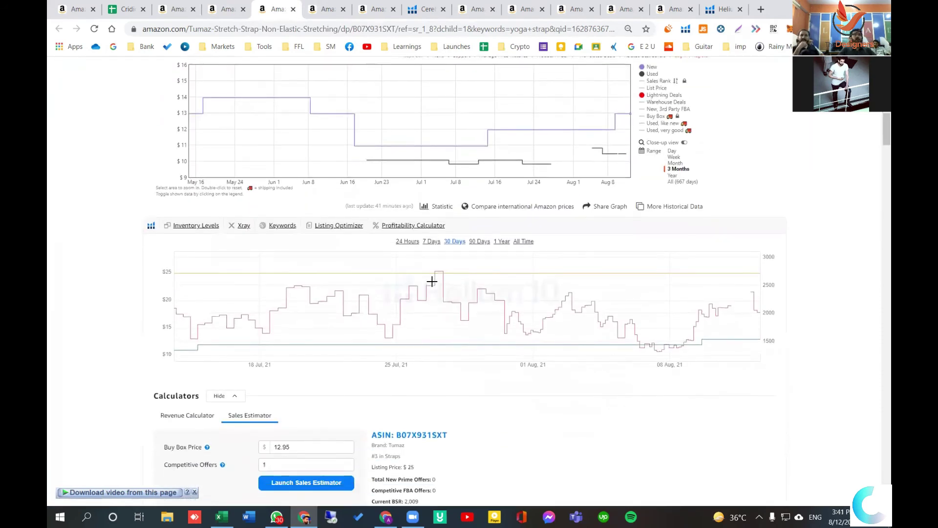
click(478, 242)
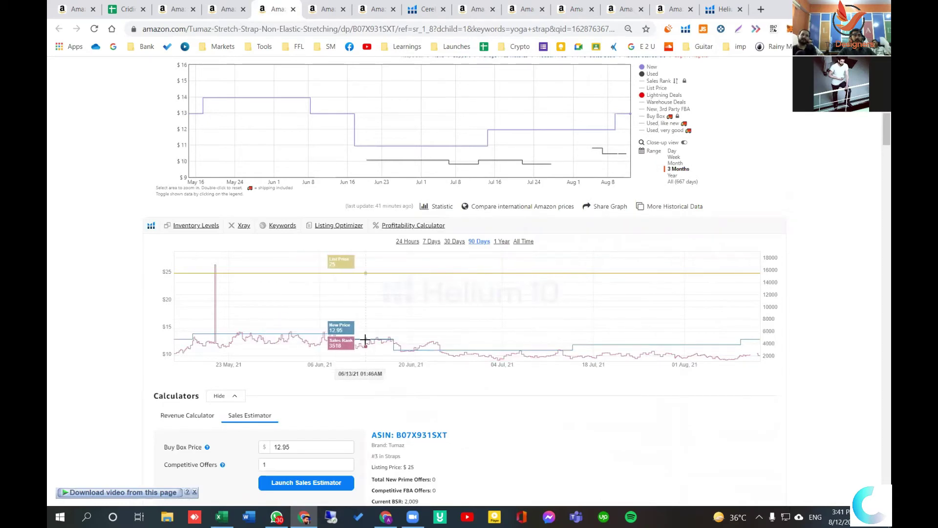
click(501, 241)
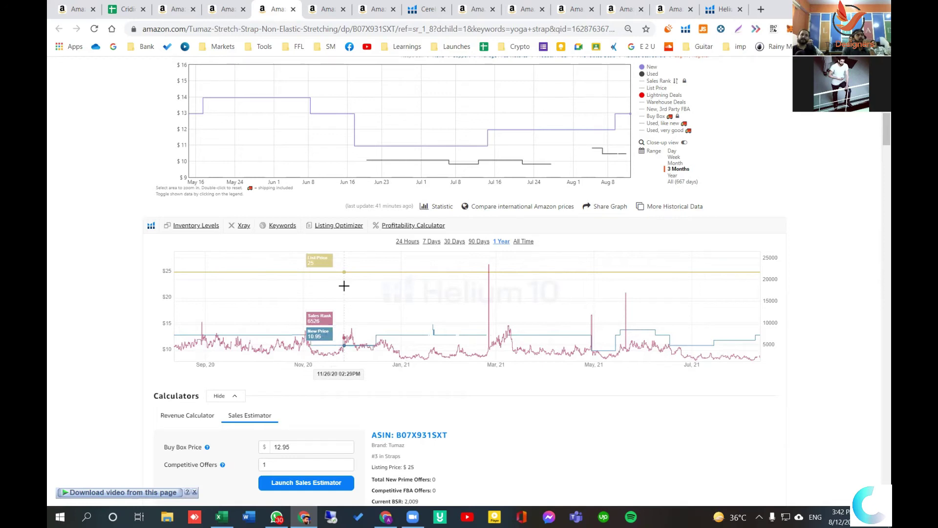
Return to the Excel workbook and review the H10 sheet's product keyword table alongside the Selling Price cell G3
key(ctrl+2)
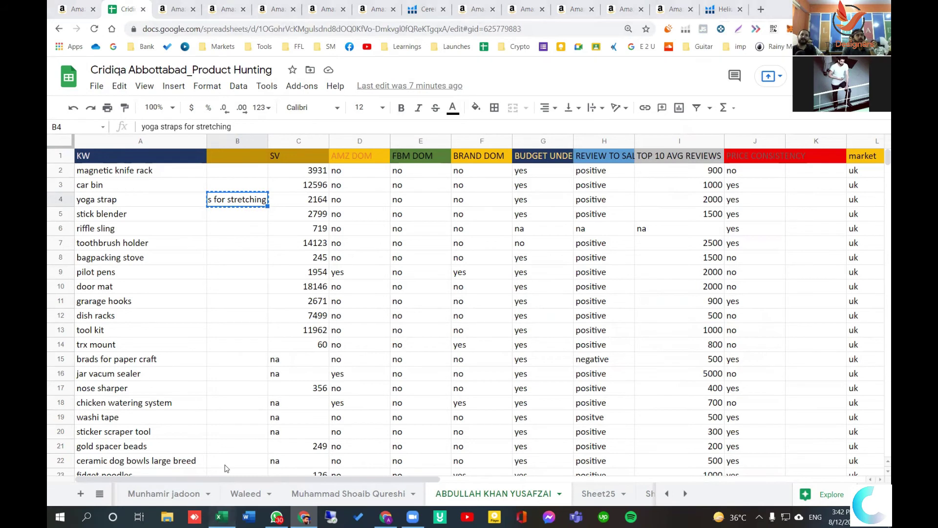
click(222, 516)
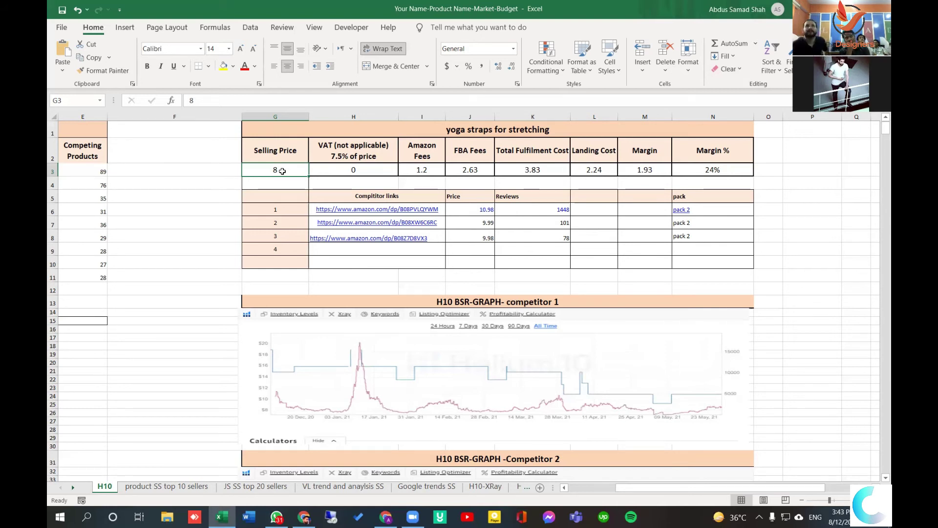
drag(621, 488, 562, 496)
drag(131, 172, 135, 286)
drag(274, 181, 383, 277)
click(546, 166)
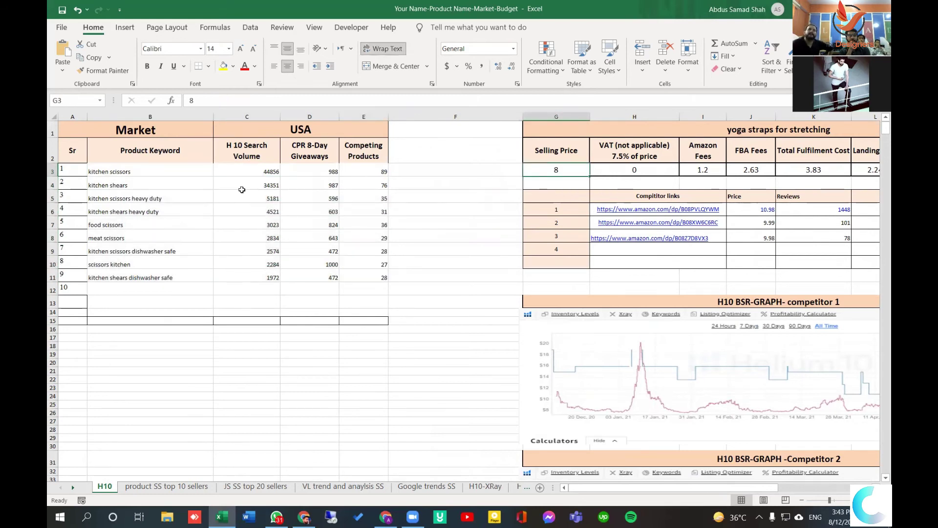
drag(125, 171, 360, 274)
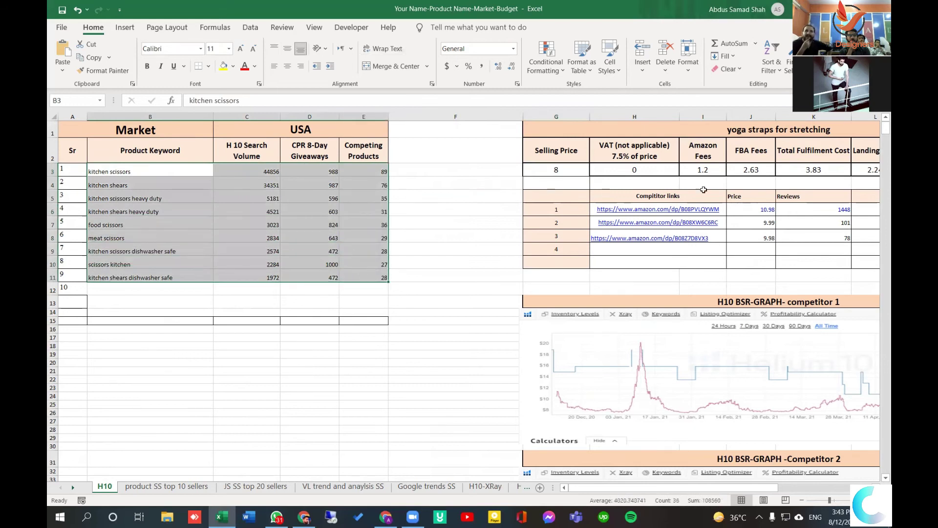
click(548, 171)
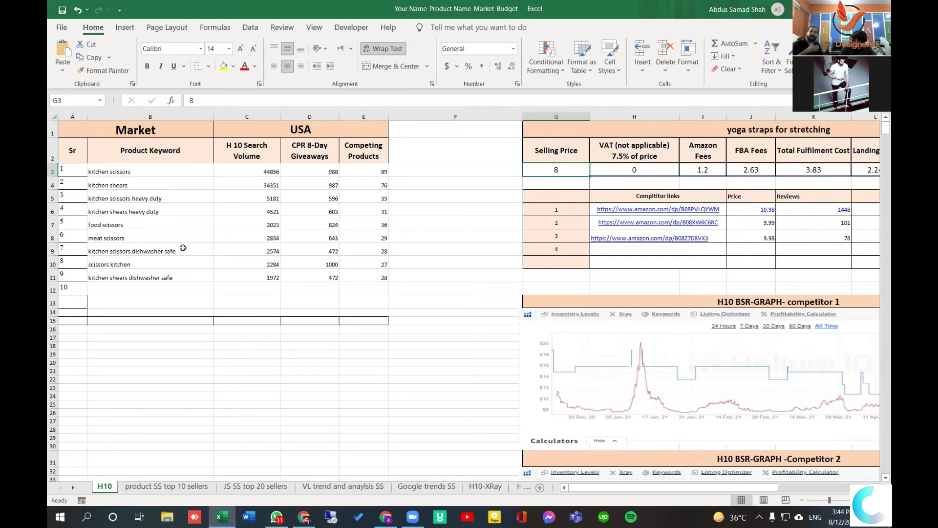
drag(146, 174, 329, 225)
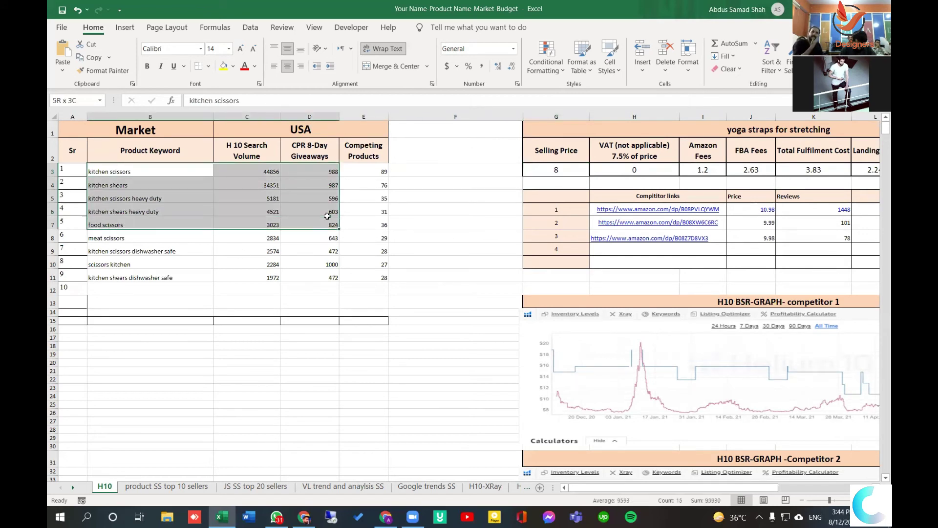
click(275, 262)
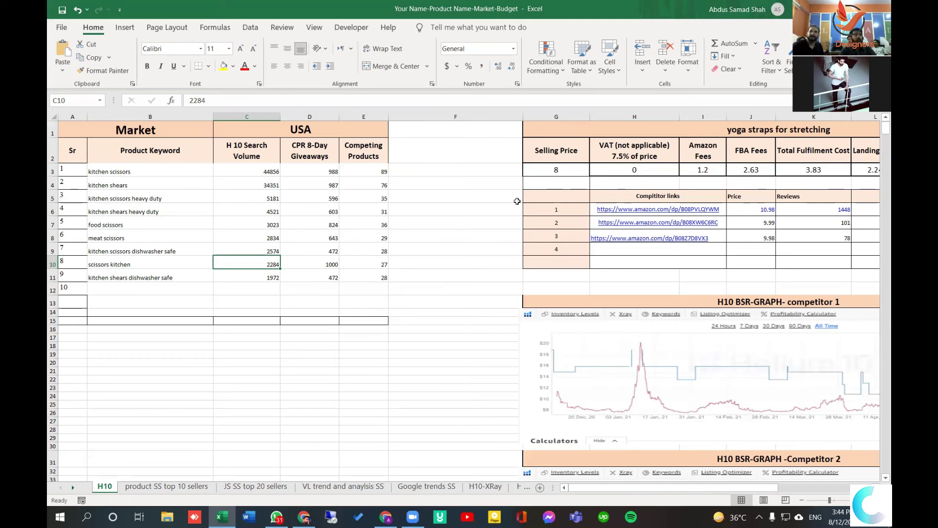
click(574, 172)
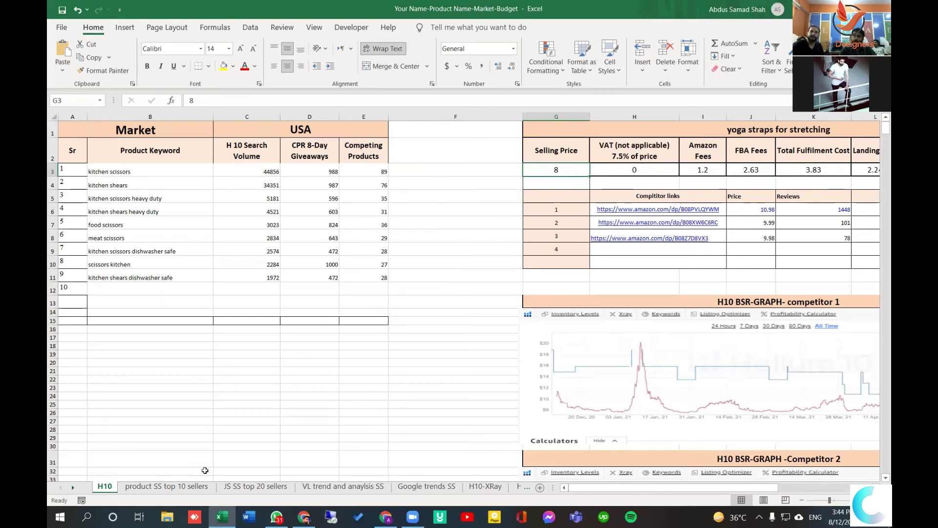
Look through the workbook's main keyword search volume and top seller trend screenshot sheets, and return to the H10 sheet
mouse_move(671, 494)
mouse_down()
mouse_move(699, 491)
mouse_move(645, 492)
mouse_move(654, 492)
mouse_up()
click(502, 351)
click(166, 486)
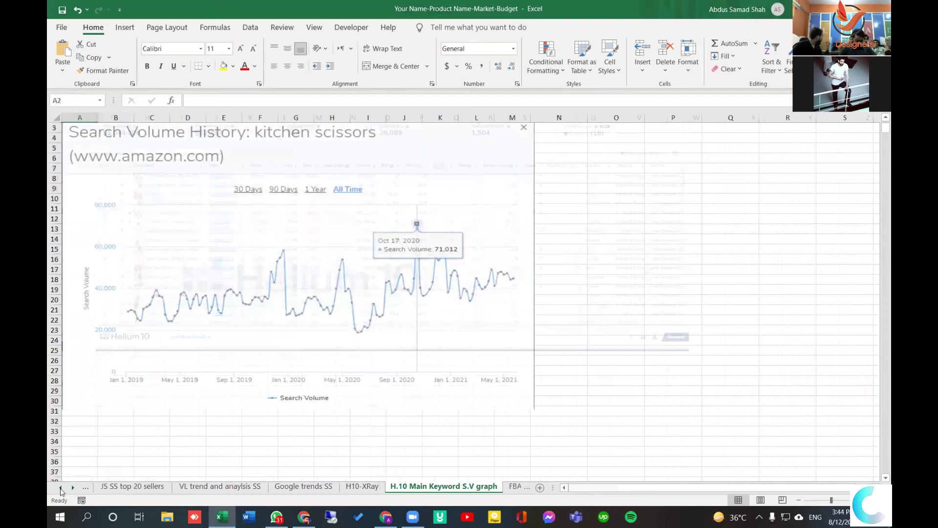
key(ctrl+Page_Up)
key(ctrl+Page_Up)
key(ctrl+Page_Up)
key(ctrl+Page_Up)
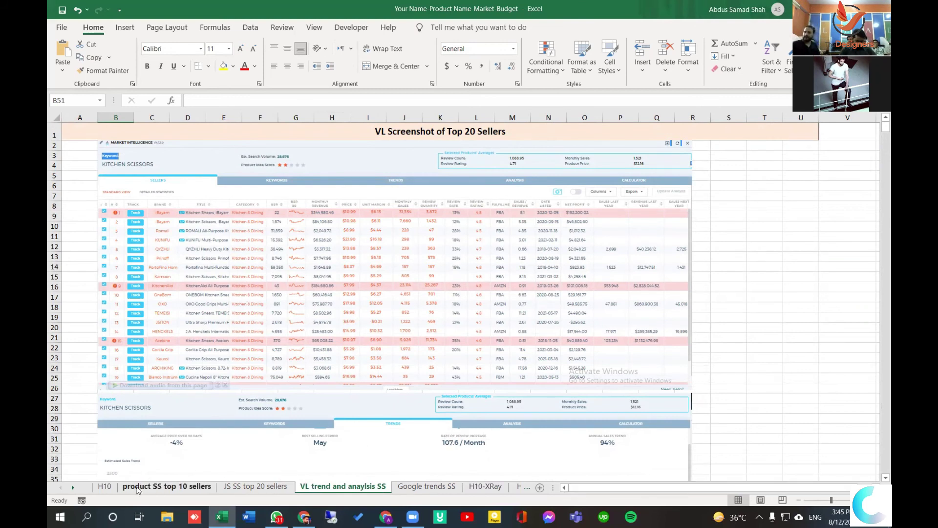
click(109, 488)
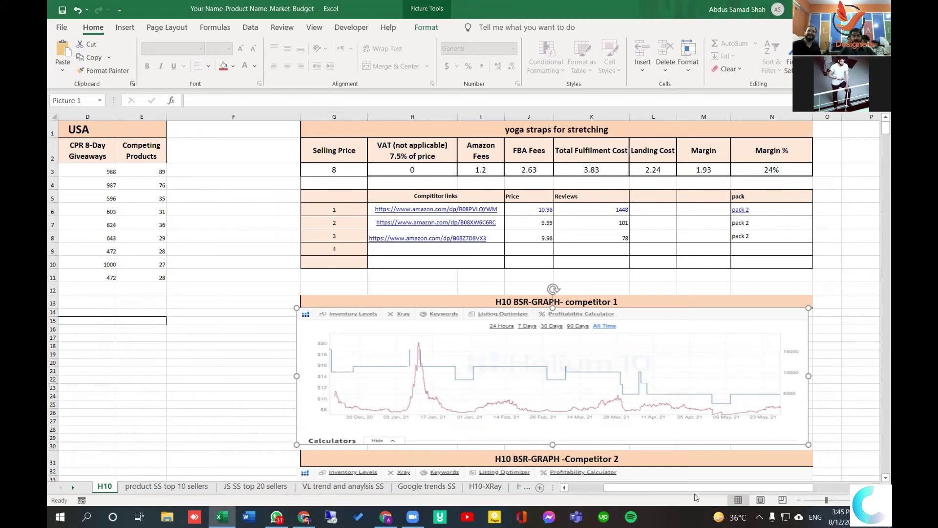
Switch to the Product Hunting Google spreadsheet, open its Sample Sheet, and examine the column headers and the empty column K beside them
scroll(191, 366, left, 3)
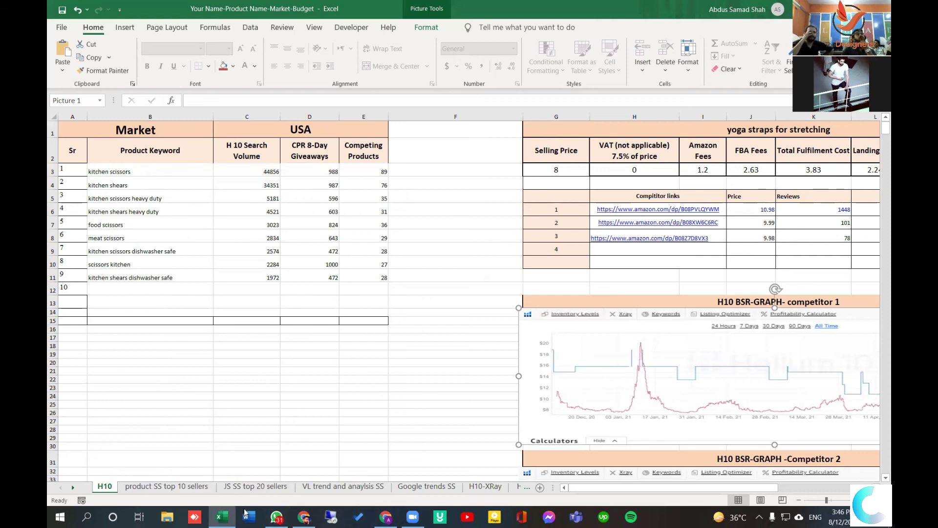
key(alt+Tab)
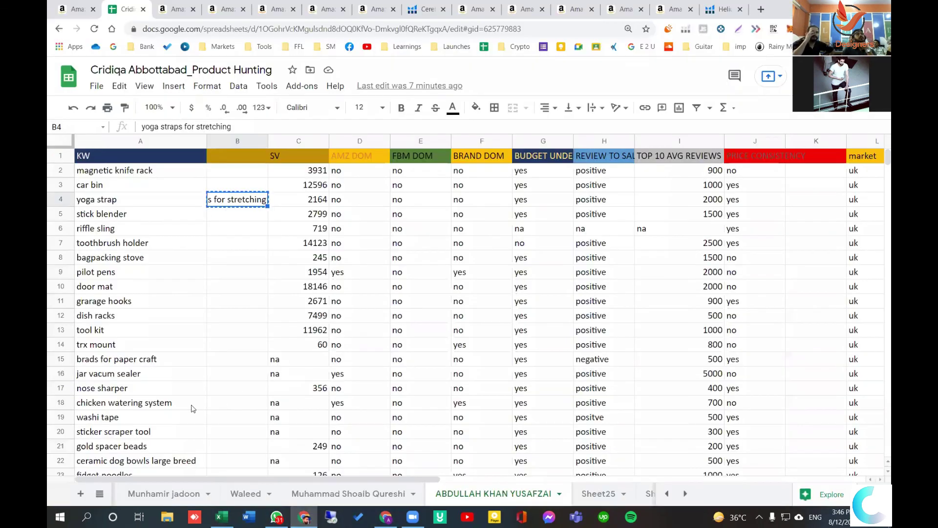
click(155, 494)
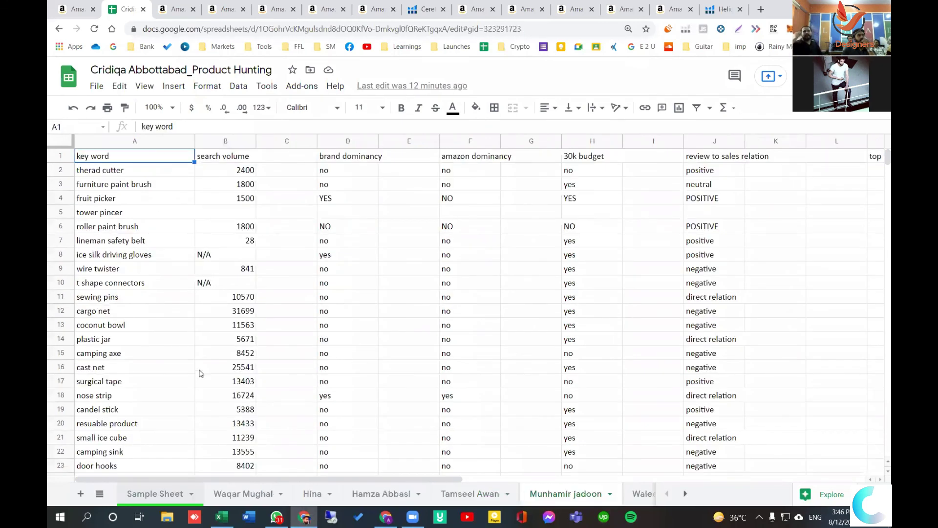
drag(742, 172, 772, 399)
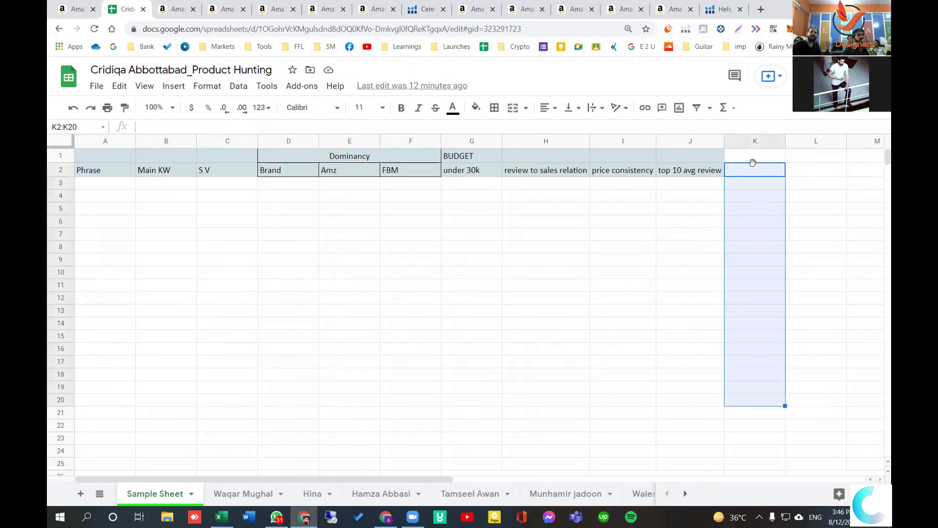
drag(752, 163, 737, 315)
click(686, 277)
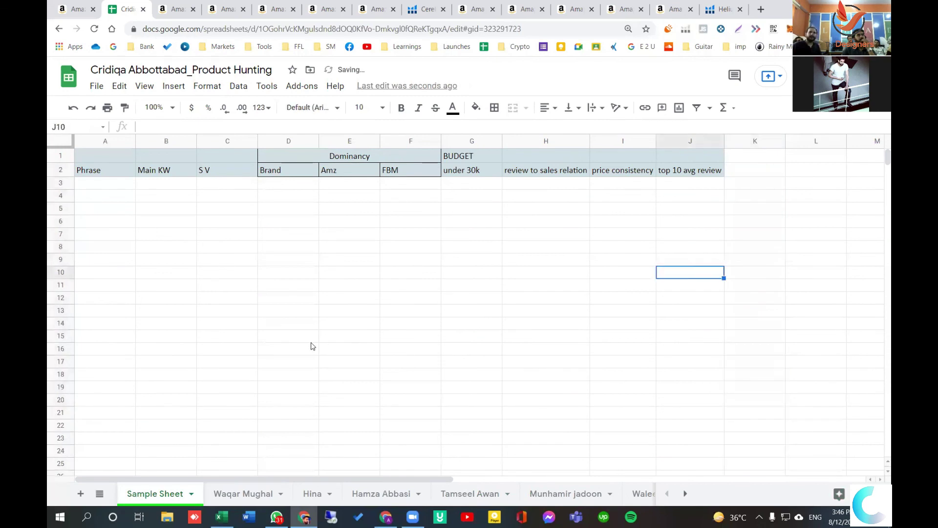